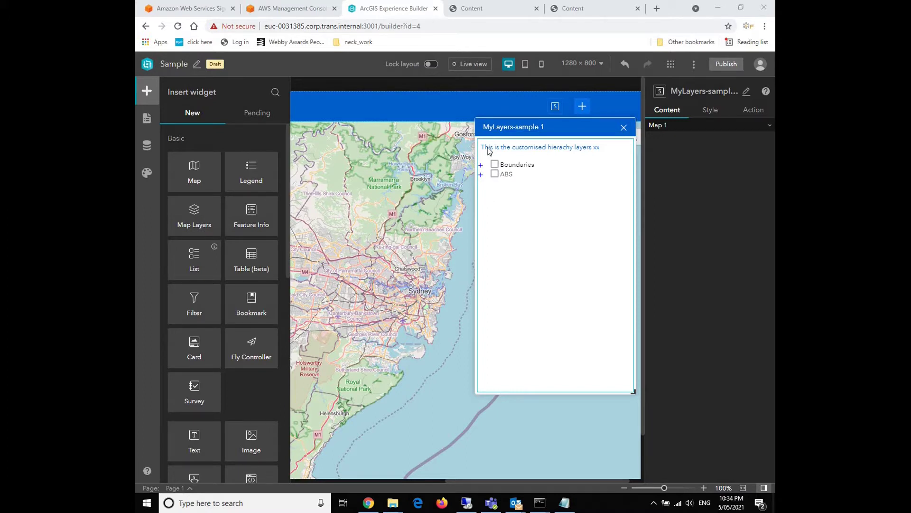
Switch from Experience Builder to the portal's My Content list with its three items.
{"action": "left_click", "coordinate": [477, 11]}
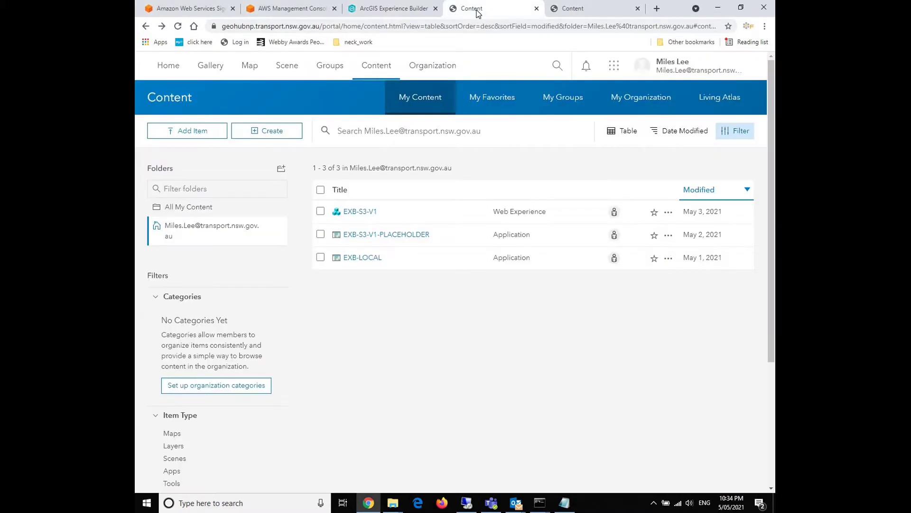
Open the EXB-S3-V1 experience so its Transport Data 2D Sydney map and 3D scene load.
{"action": "left_click", "coordinate": [364, 215]}
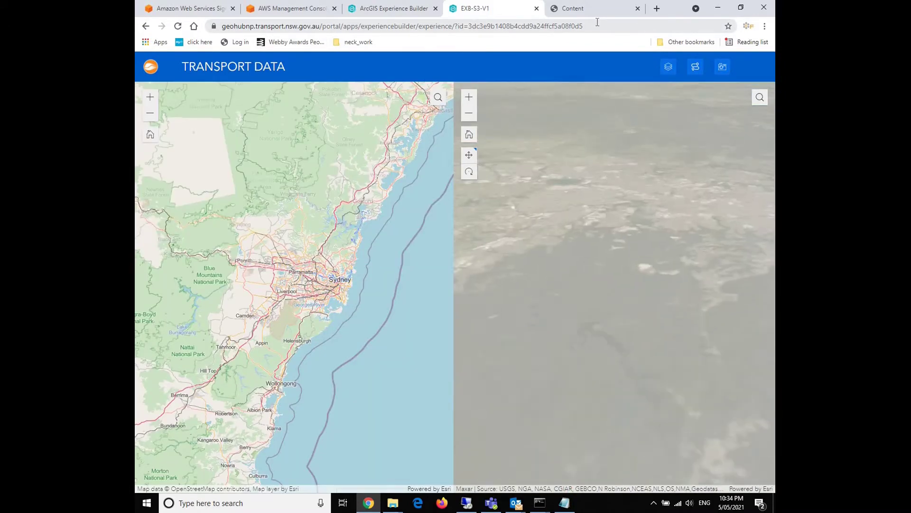
{"action": "left_click", "coordinate": [587, 27]}
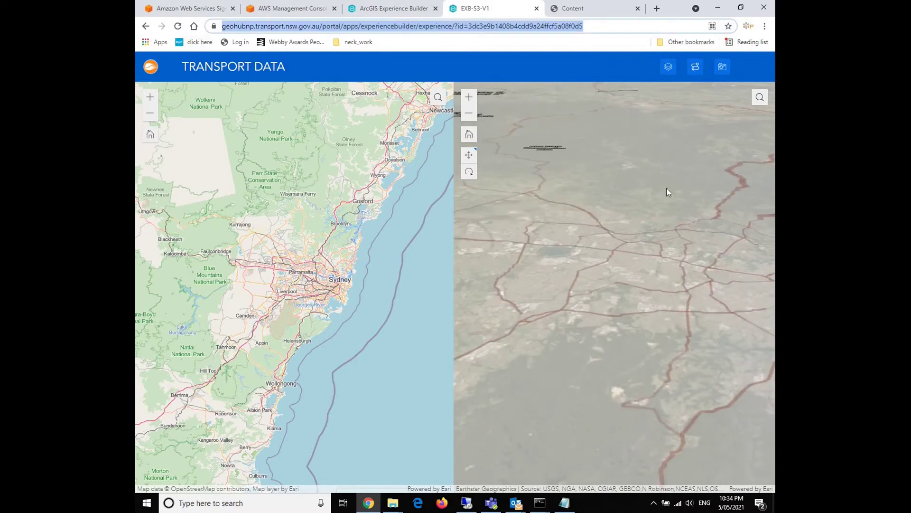
{"action": "left_click", "coordinate": [668, 66]}
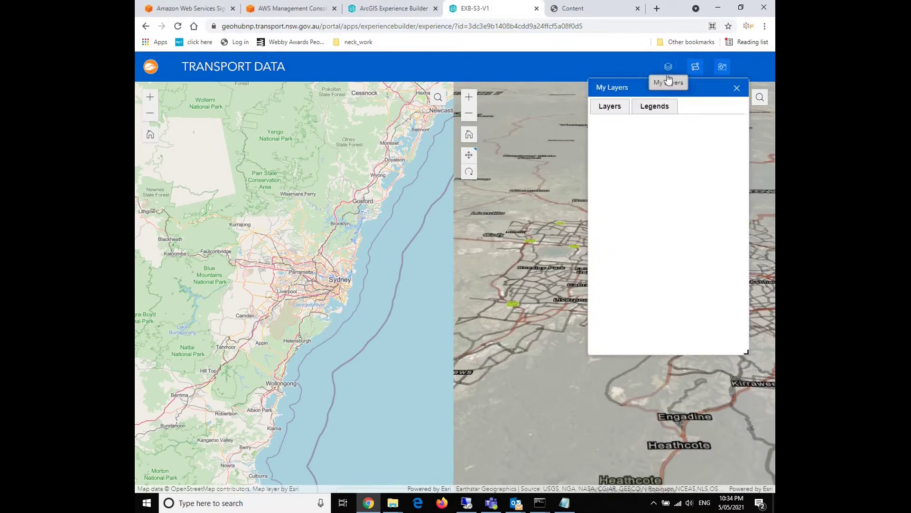
{"action": "left_click", "coordinate": [609, 106]}
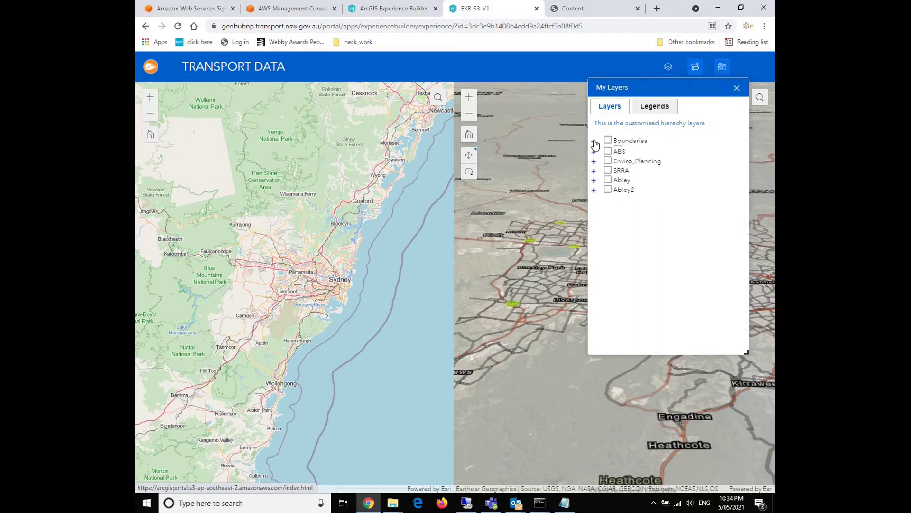
{"action": "left_click", "coordinate": [593, 141]}
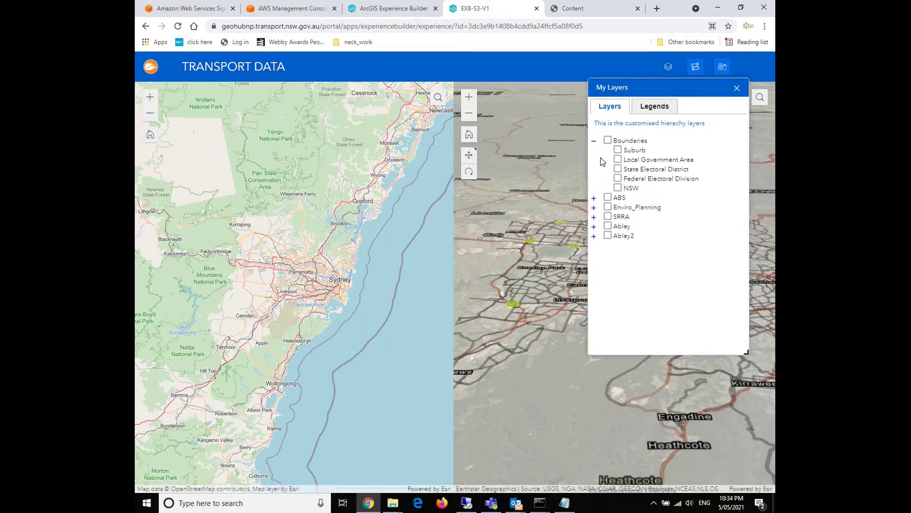
{"action": "left_click", "coordinate": [594, 198]}
{"action": "left_click", "coordinate": [594, 255]}
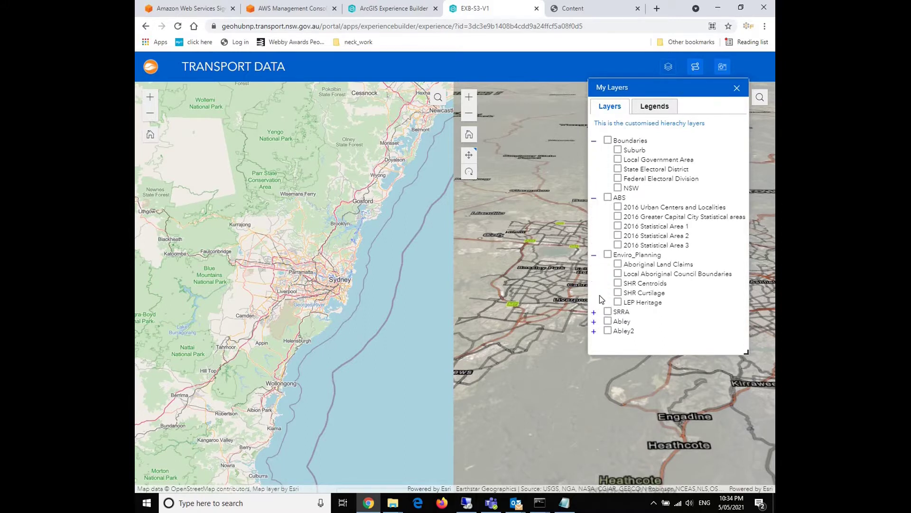
{"action": "left_click", "coordinate": [696, 68]}
{"action": "left_click", "coordinate": [722, 67]}
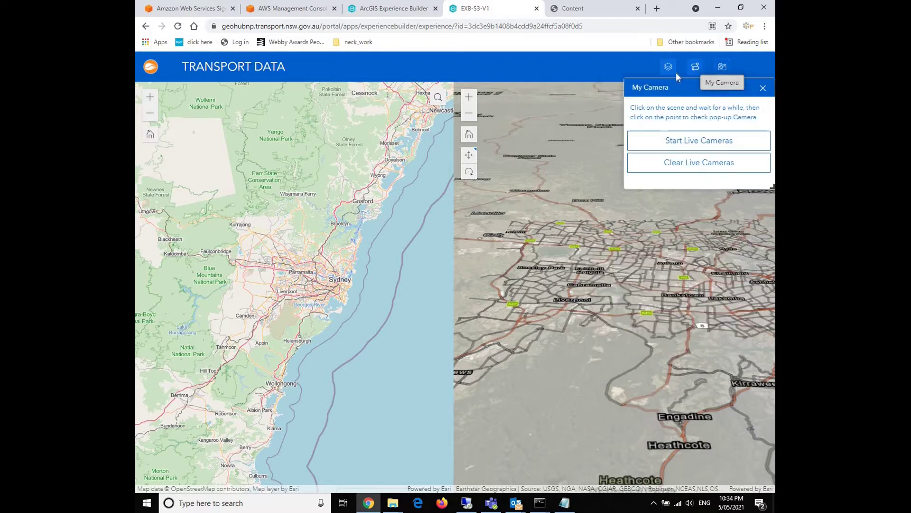
{"action": "left_click", "coordinate": [670, 72]}
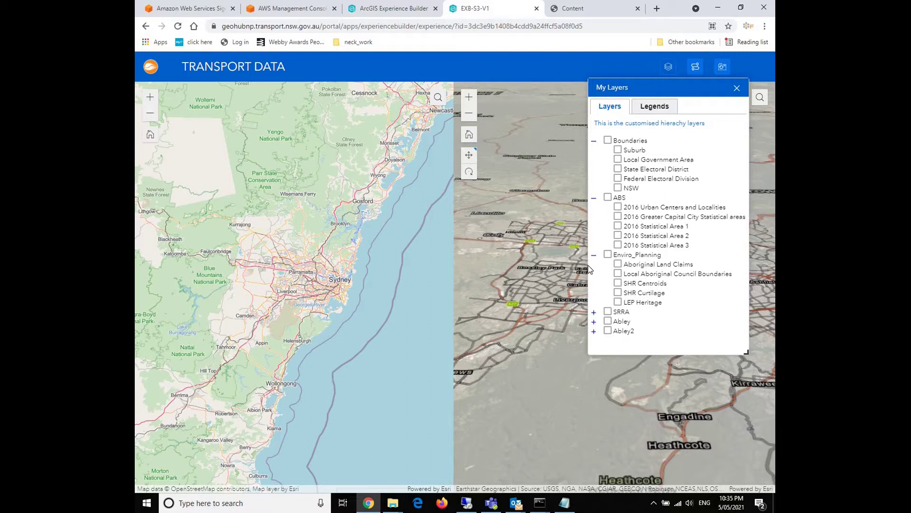
{"action": "left_click", "coordinate": [737, 89]}
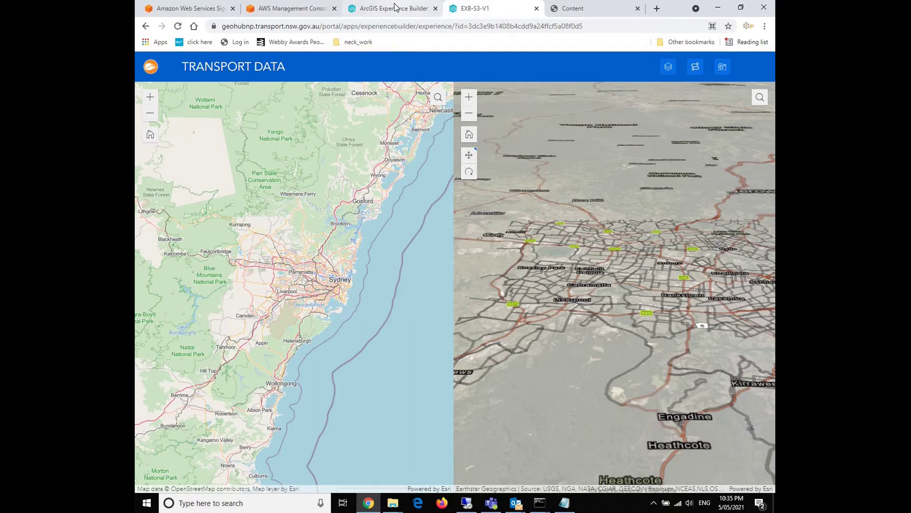
Go back to the portal's My Content page and open the Add Item choices.
{"action": "left_click", "coordinate": [411, 9]}
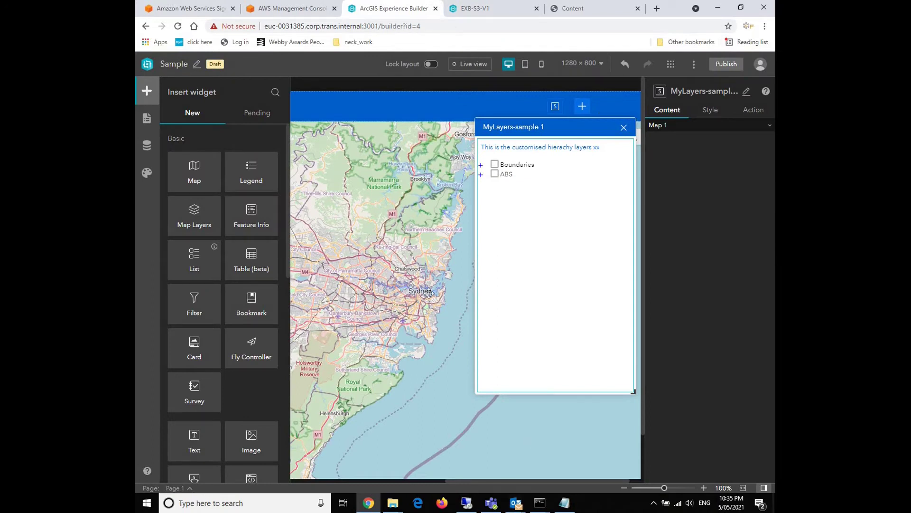
{"action": "left_click", "coordinate": [570, 8]}
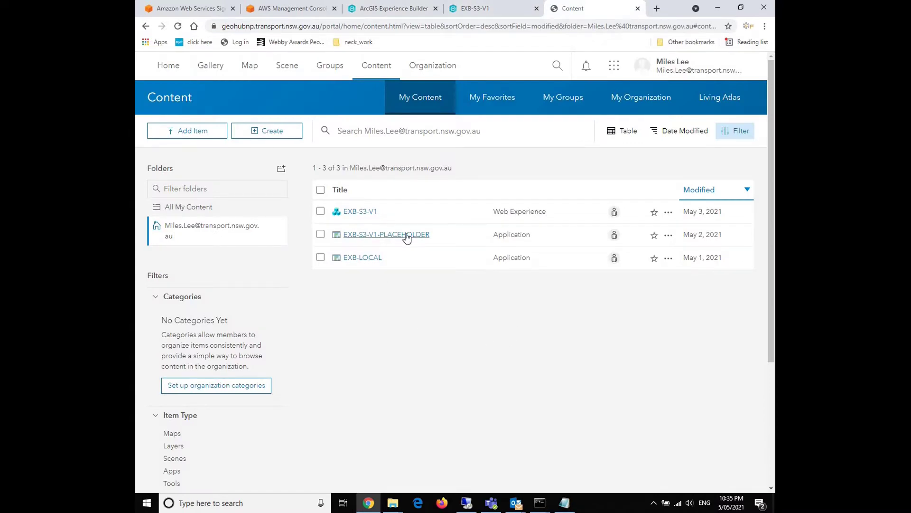
{"action": "left_click", "coordinate": [200, 135]}
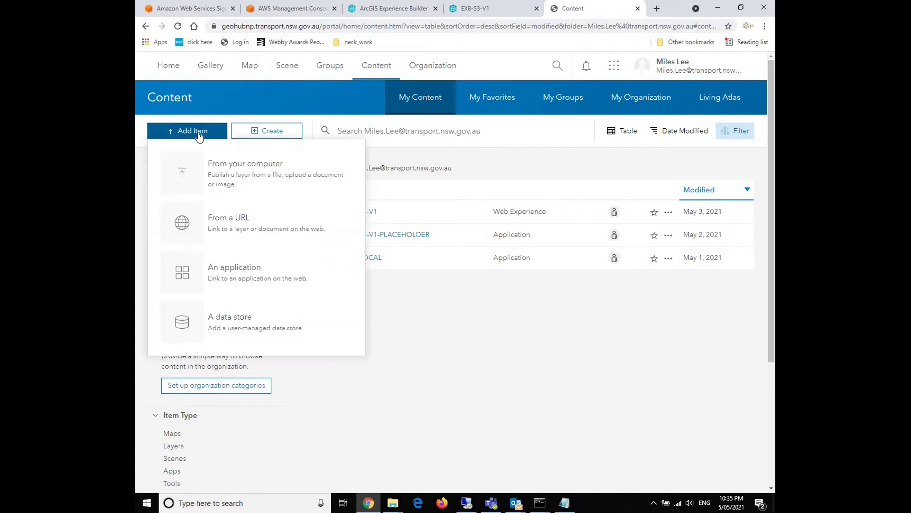
Start adding an application item and pick the plain Application type.
{"action": "left_click", "coordinate": [204, 272]}
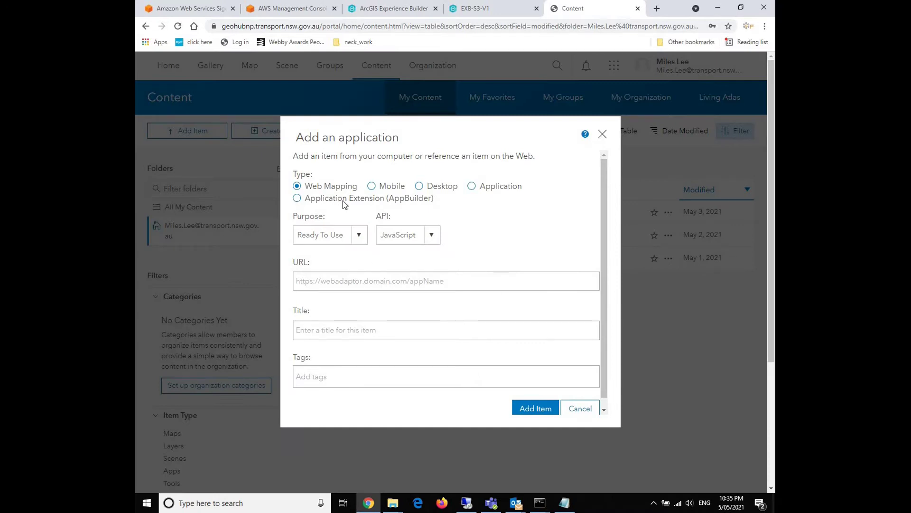
{"action": "left_click", "coordinate": [298, 198]}
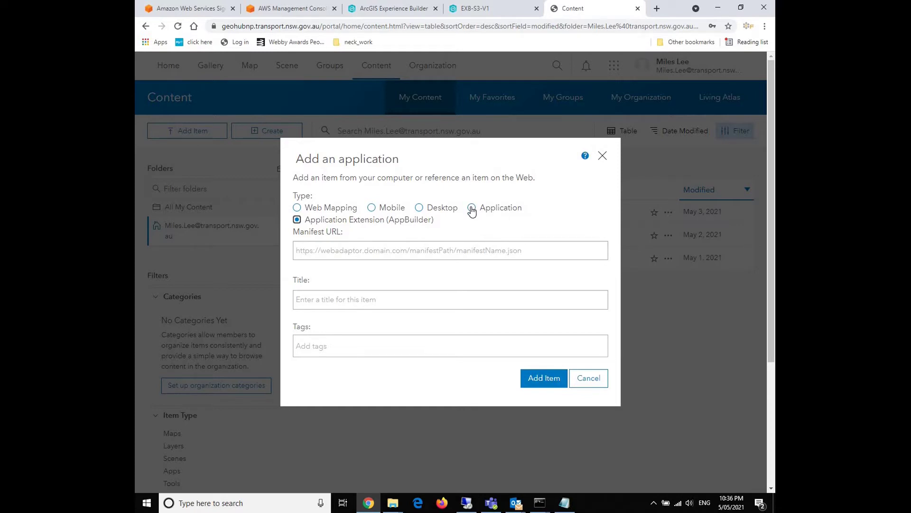
{"action": "left_click", "coordinate": [472, 209]}
{"action": "left_click", "coordinate": [472, 211]}
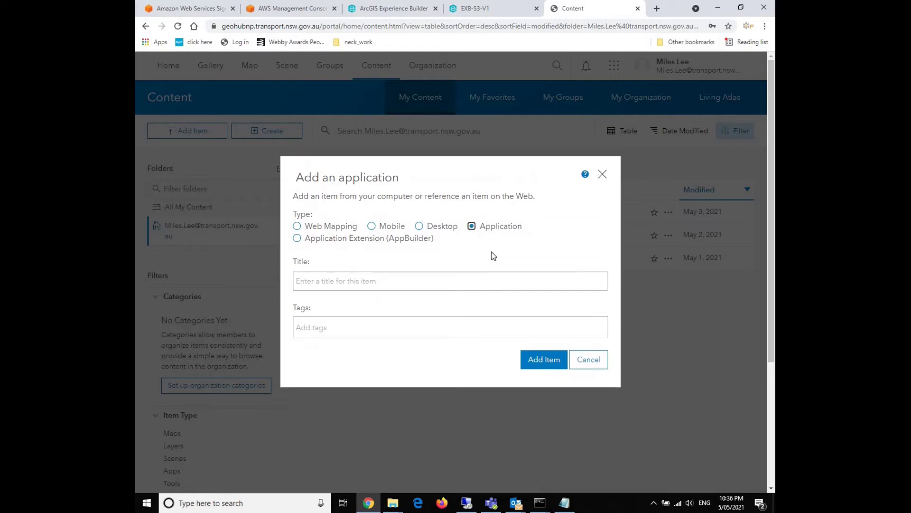
Title the item EXB-S3-SAMPLE and add the tag TEST2.
{"action": "left_click", "coordinate": [446, 287]}
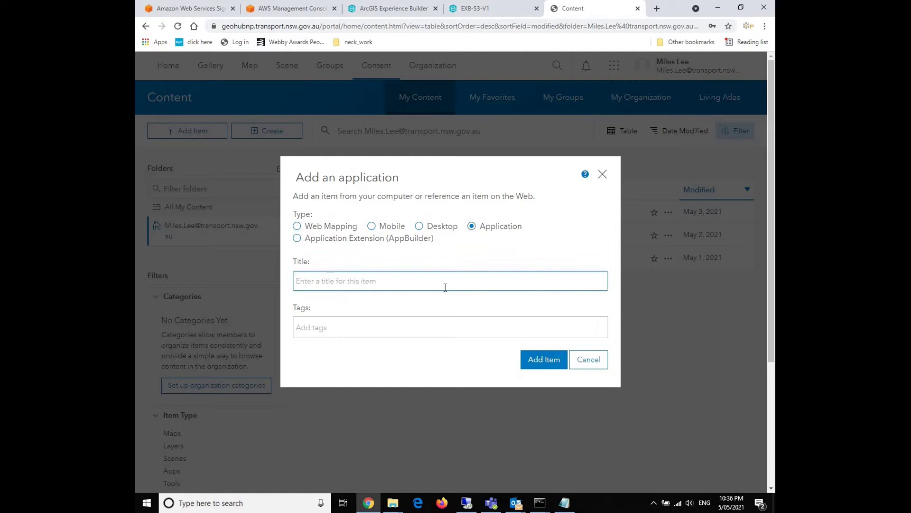
{"action": "type", "text": "EXB-S3-SAMPLE"}
{"action": "left_click", "coordinate": [392, 325]}
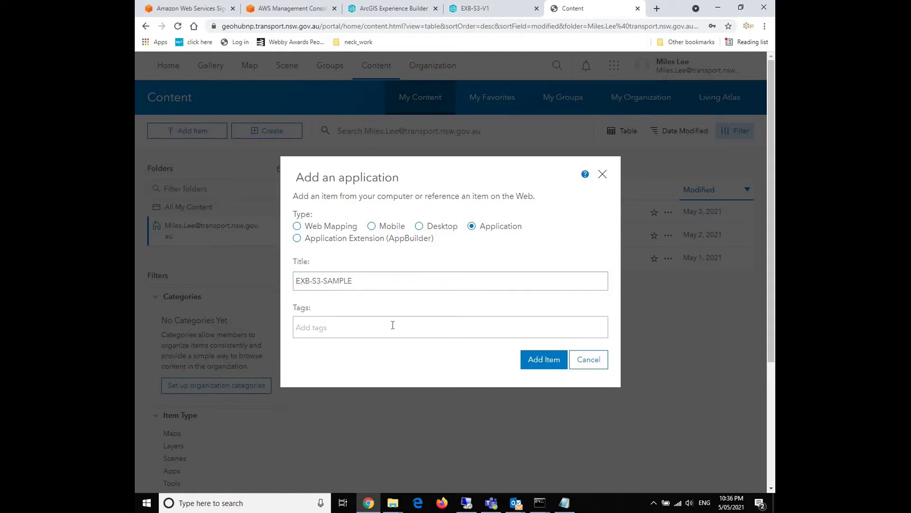
{"action": "type", "text": "TEST"}
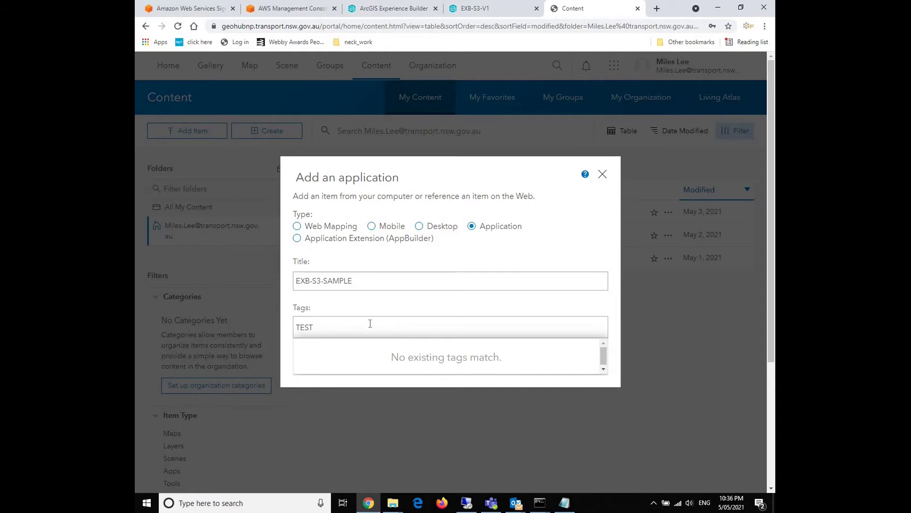
{"action": "type", "text": "2"}
{"action": "key", "text": "Return"}
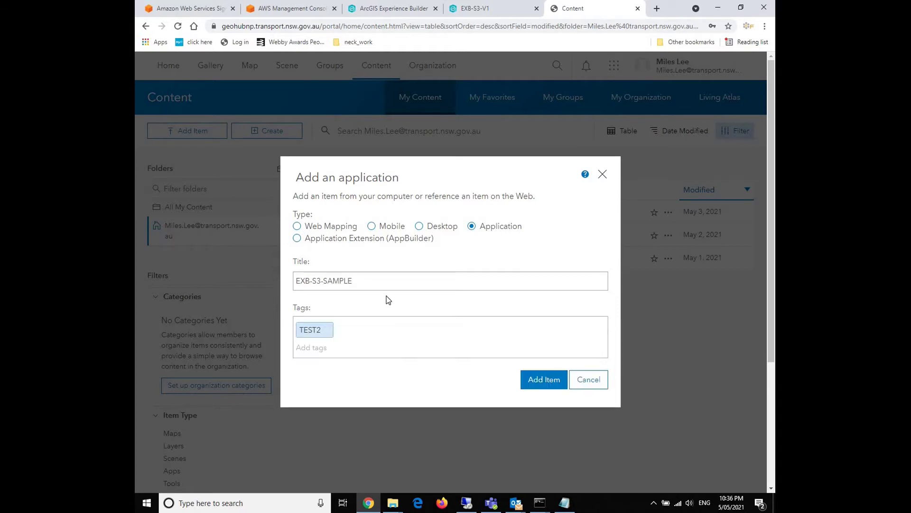
Create the EXB-S3-SAMPLE item and scroll its Settings to the Application registration section.
{"action": "left_click", "coordinate": [544, 383]}
{"action": "left_click", "coordinate": [544, 381]}
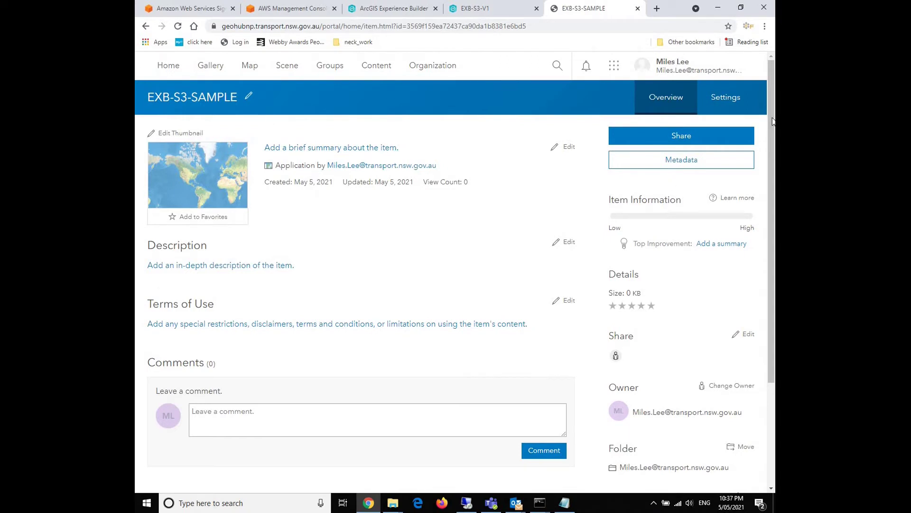
{"action": "left_click", "coordinate": [730, 100]}
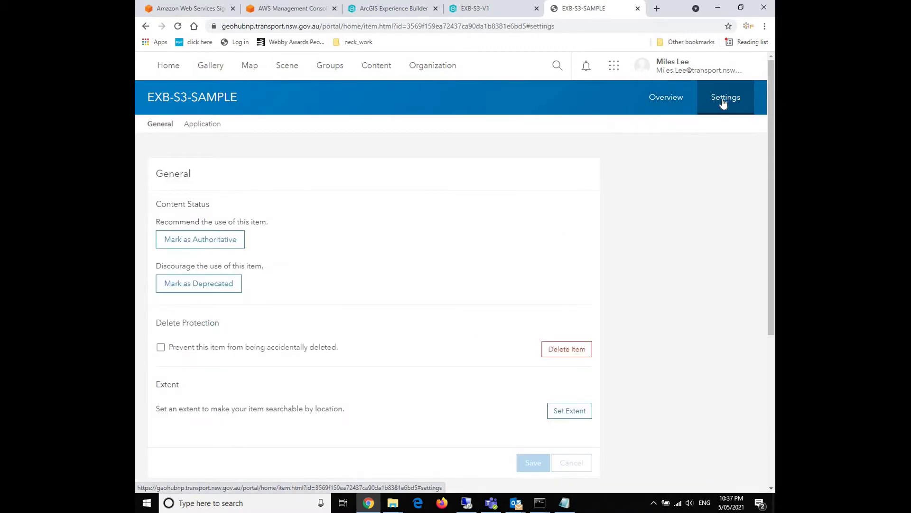
{"action": "scroll", "coordinate": [542, 286], "scroll_direction": "down", "scroll_amount": 5}
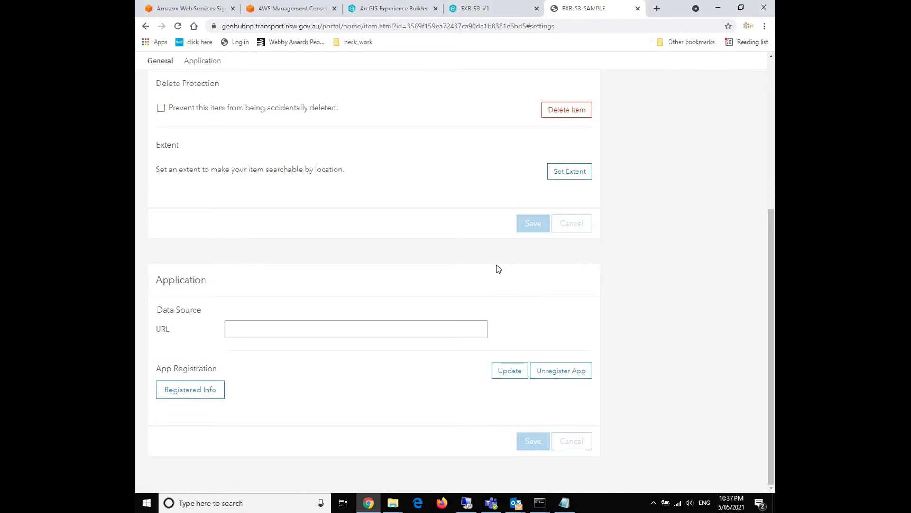
Copy the app's App ID from its registration details into Notepad.
{"action": "left_click", "coordinate": [504, 373]}
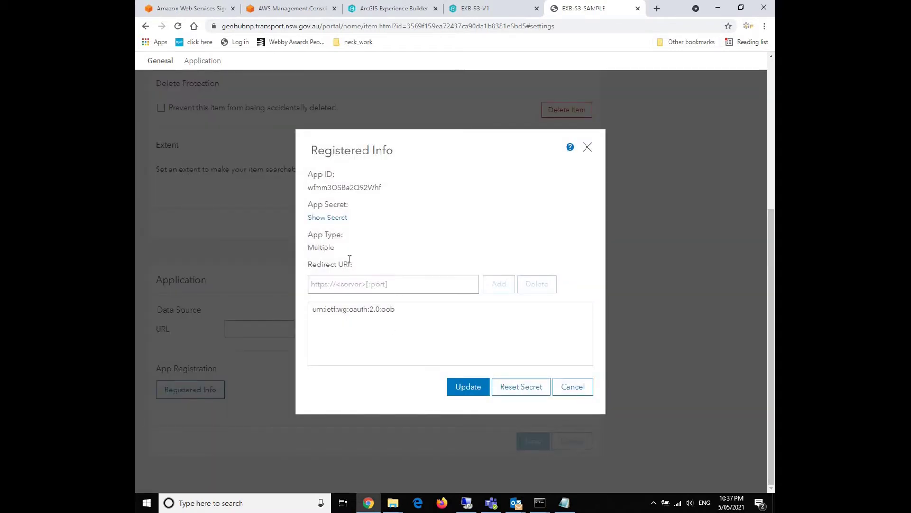
{"action": "double_click", "coordinate": [339, 188]}
{"action": "key", "text": "ctrl+c"}
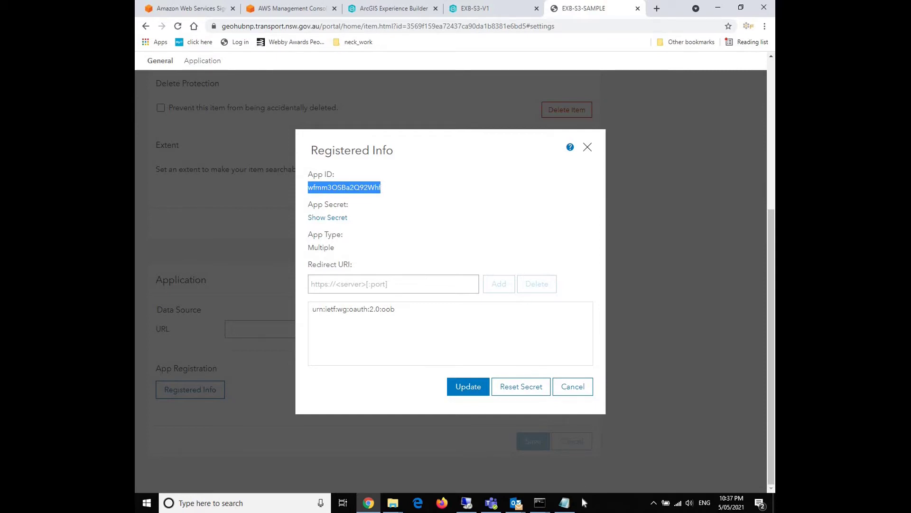
{"action": "left_click", "coordinate": [563, 503]}
{"action": "key", "text": "ctrl+v"}
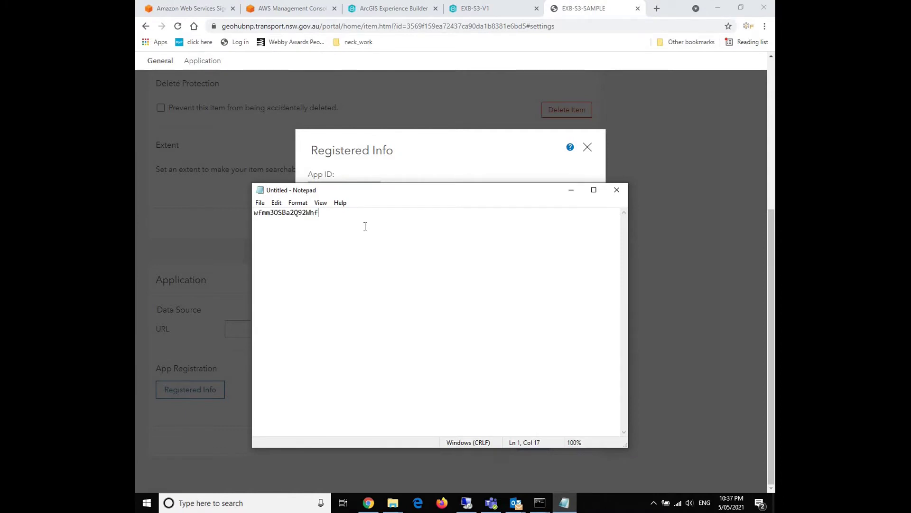
{"action": "left_click", "coordinate": [571, 193]}
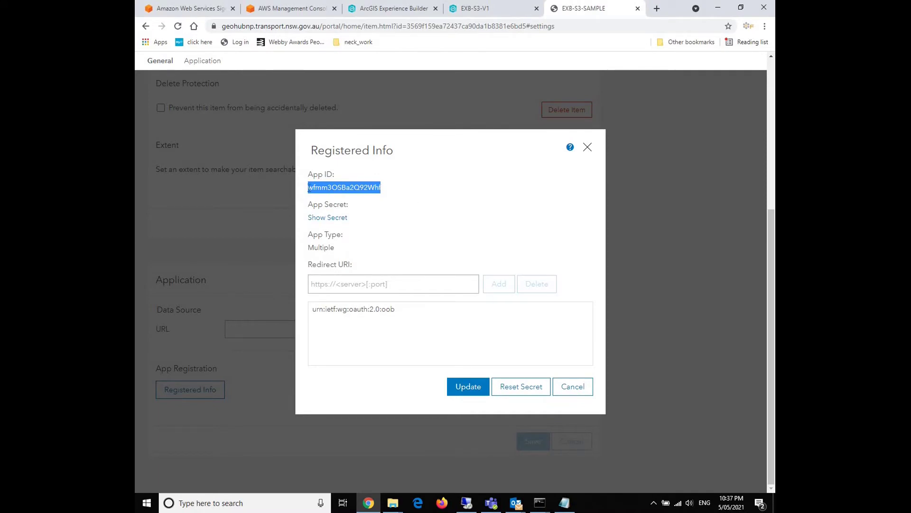
{"action": "left_click", "coordinate": [564, 503]}
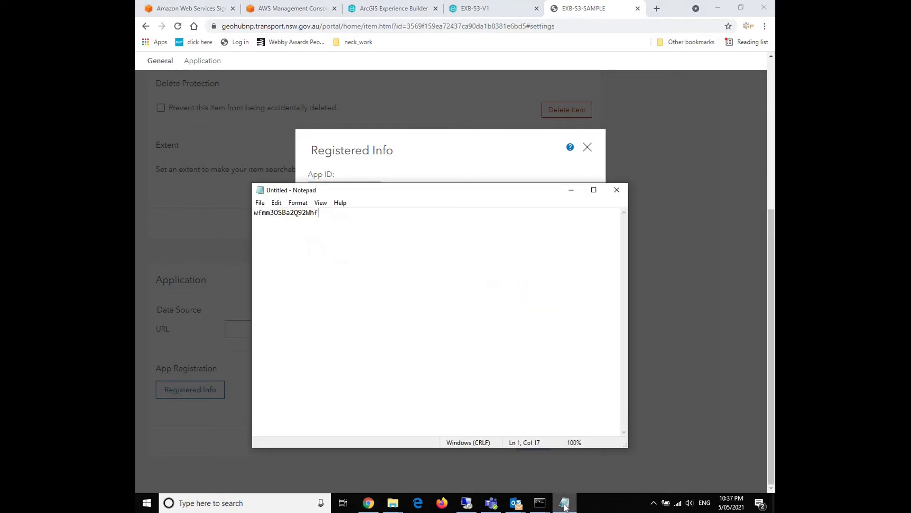
{"action": "left_click", "coordinate": [571, 190]}
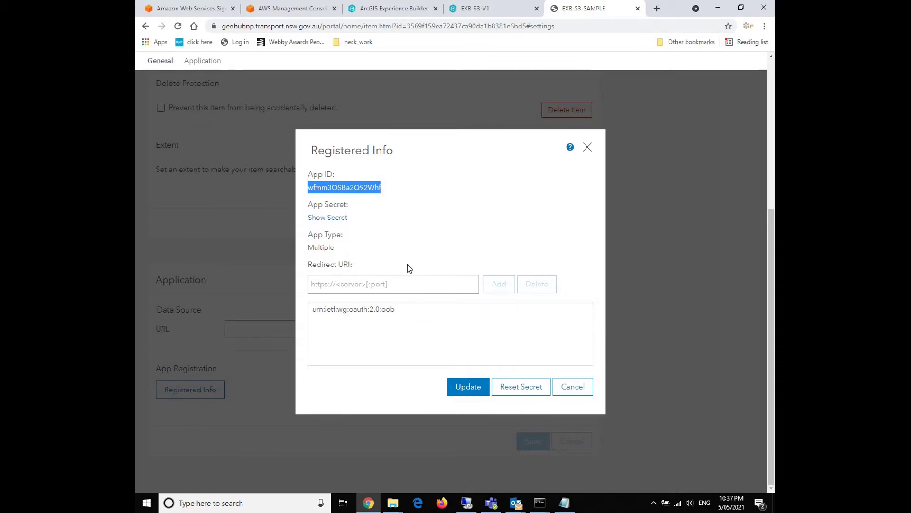
Update the registration so it lists App Type Multiple and redirect URI urn:ietf:wg:oauth:2.0:oob.
{"action": "left_click", "coordinate": [298, 6]}
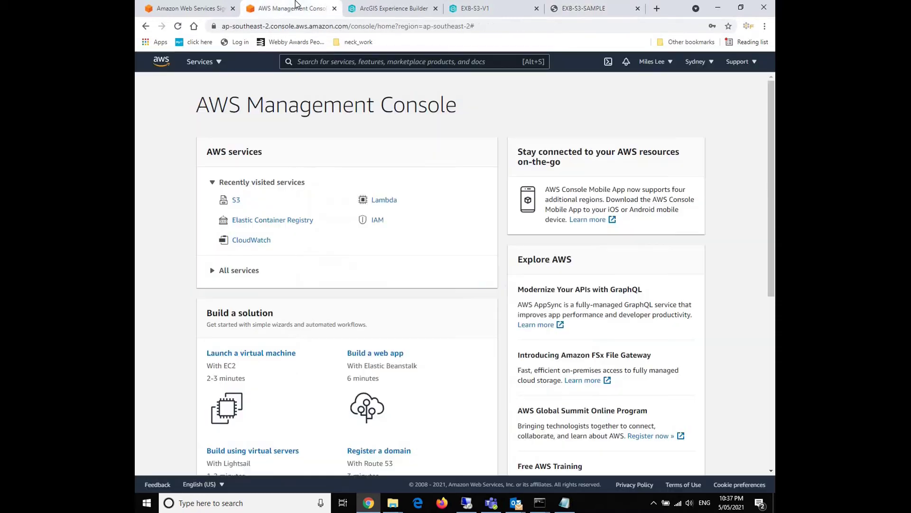
{"action": "left_click", "coordinate": [589, 8]}
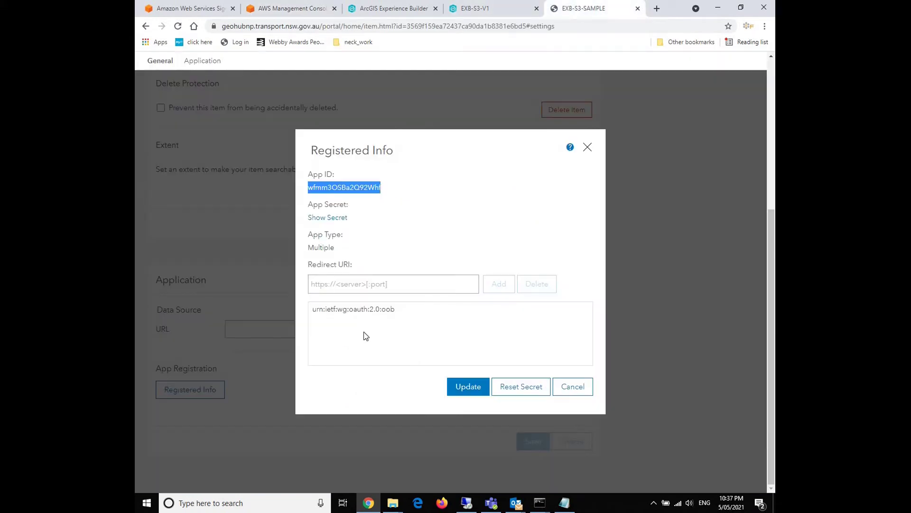
{"action": "left_click", "coordinate": [468, 387]}
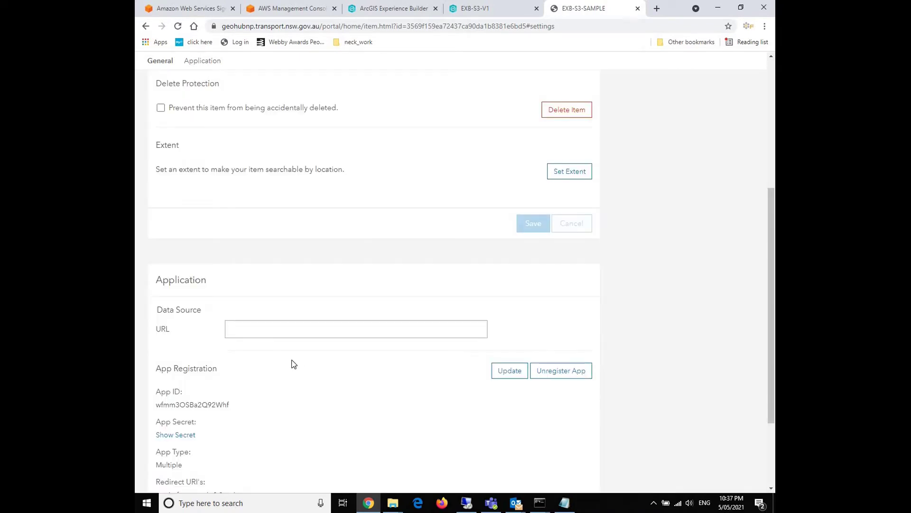
{"action": "scroll", "coordinate": [162, 355], "scroll_direction": "down", "scroll_amount": 2}
{"action": "left_click", "coordinate": [565, 502]}
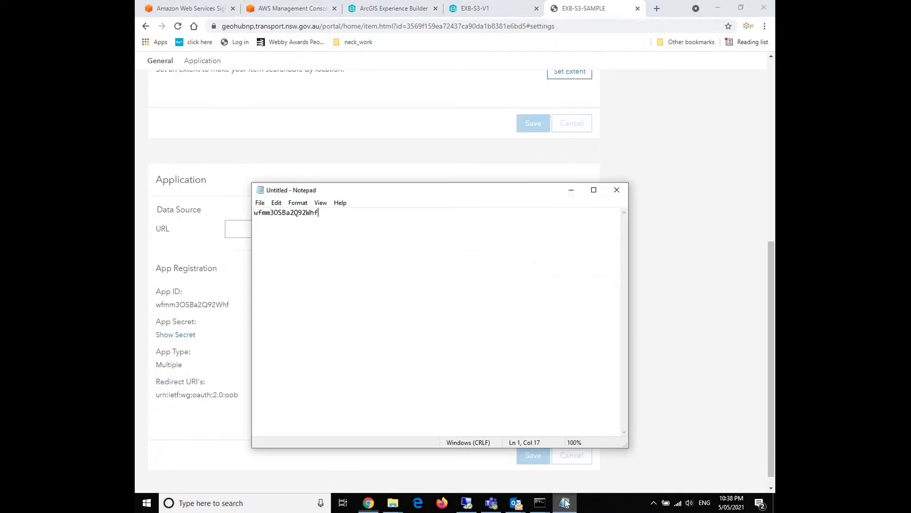
{"action": "left_click", "coordinate": [564, 502]}
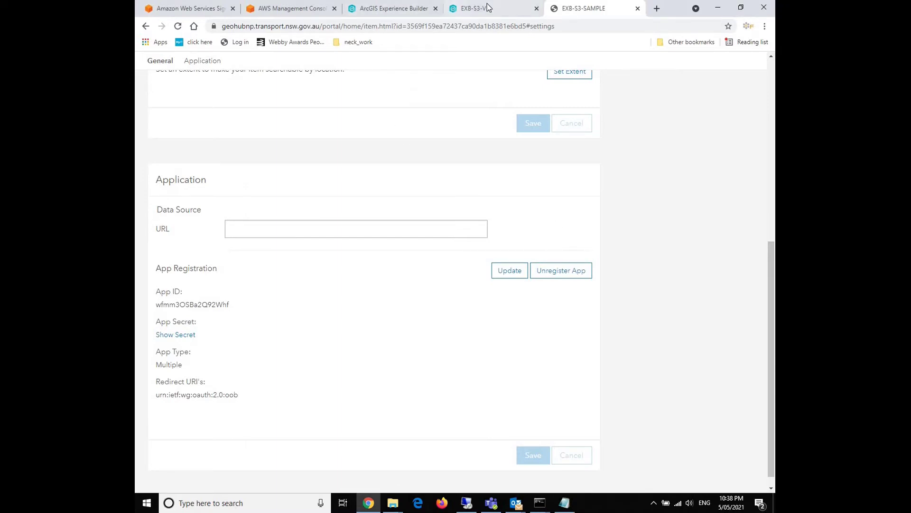
Back in Experience Builder, publish the Sample app so its status reads Published.
{"action": "left_click", "coordinate": [397, 6]}
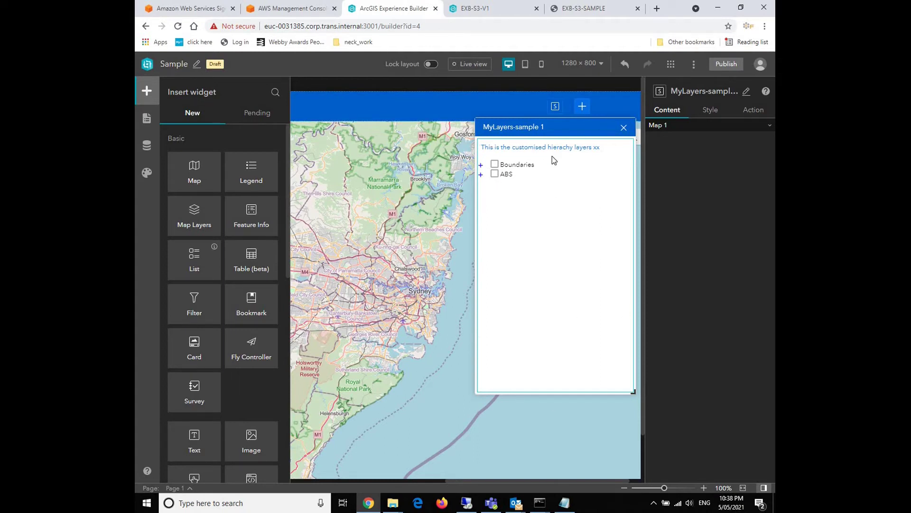
{"action": "left_click", "coordinate": [694, 66]}
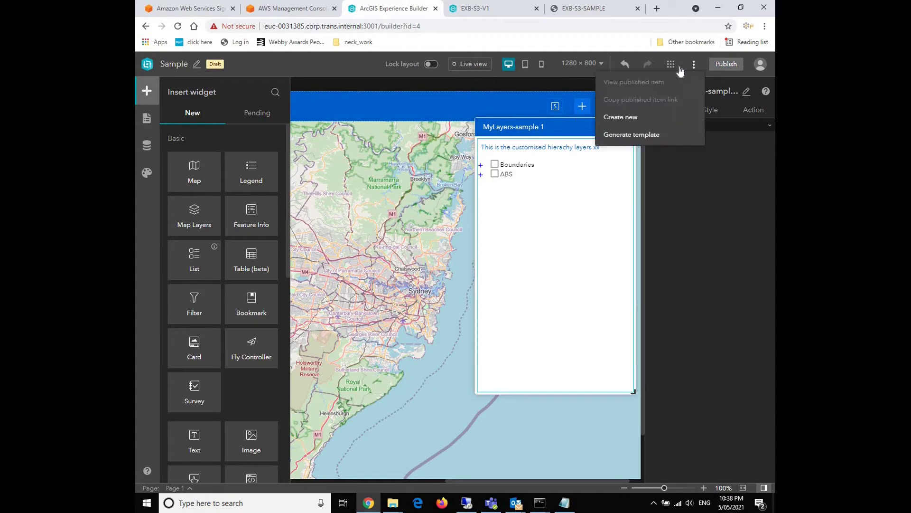
{"action": "left_click", "coordinate": [671, 64]}
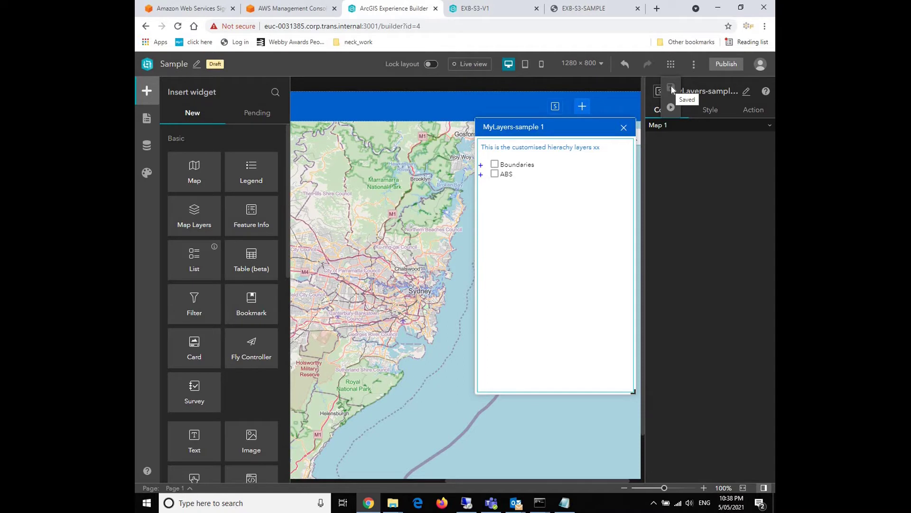
{"action": "left_click", "coordinate": [721, 65]}
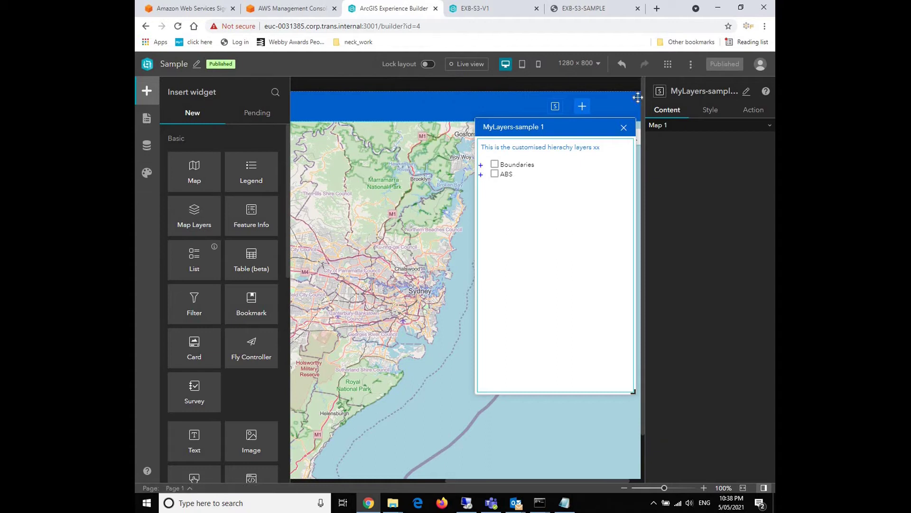
Download the Sample app from the ⋮ menu, saving it as 4.zip in Downloads.
{"action": "left_click", "coordinate": [690, 64]}
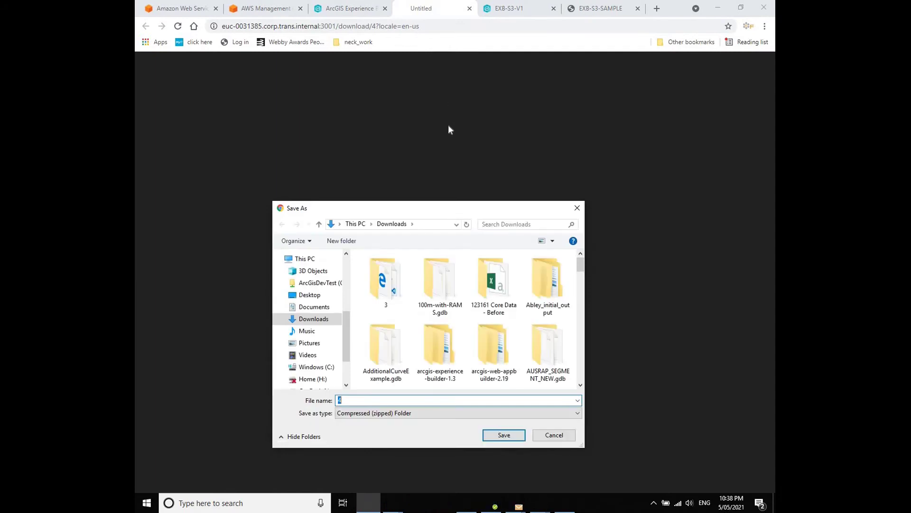
{"action": "left_click", "coordinate": [439, 401]}
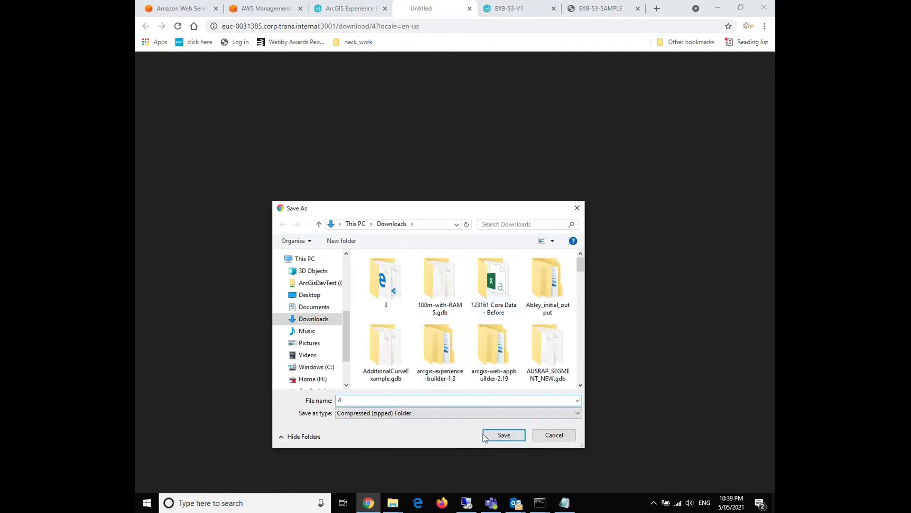
{"action": "left_click", "coordinate": [505, 439]}
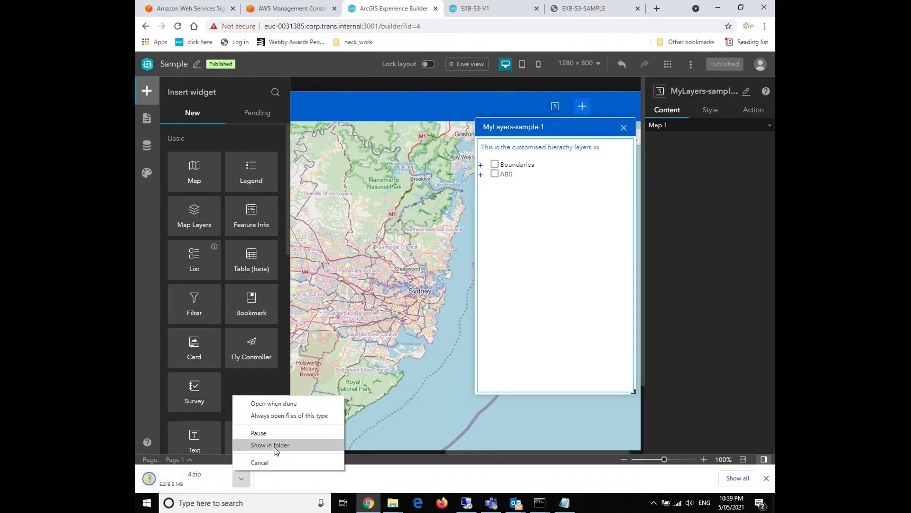
Reveal the downloaded 4.zip among the Downloads folder's items in File Explorer.
{"action": "left_click", "coordinate": [275, 446]}
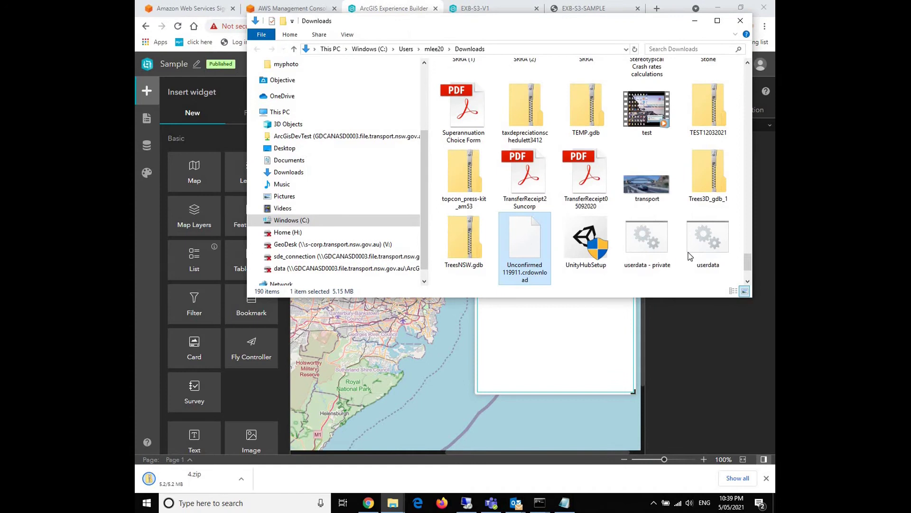
{"action": "scroll", "coordinate": [631, 232], "scroll_direction": "down", "scroll_amount": 2}
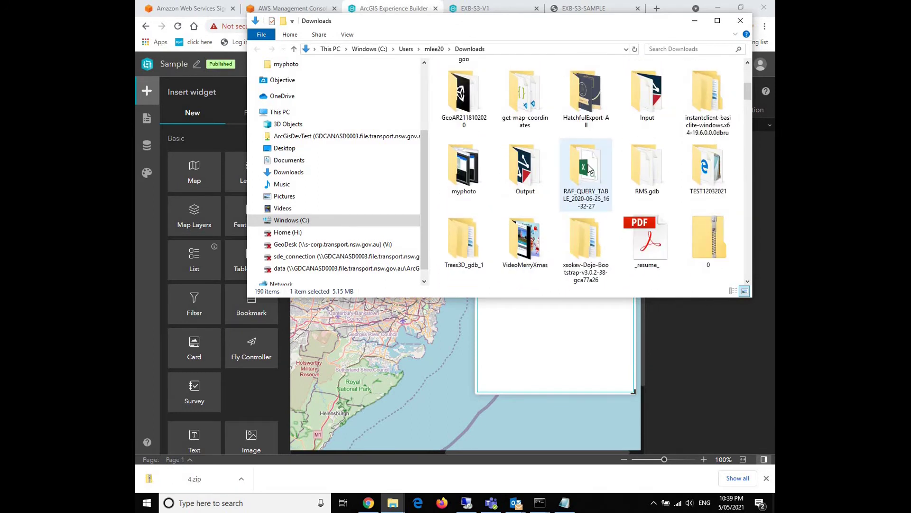
{"action": "scroll", "coordinate": [589, 170], "scroll_direction": "down", "scroll_amount": 10}
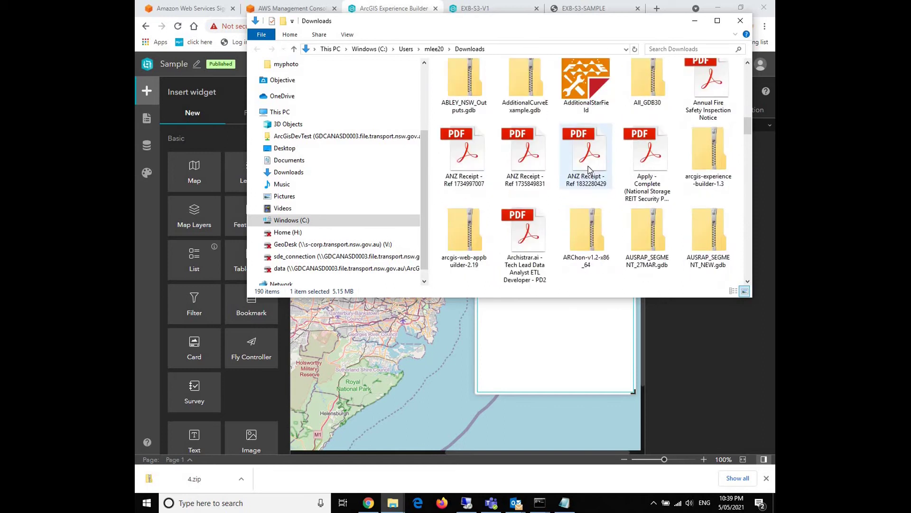
{"action": "scroll", "coordinate": [589, 170], "scroll_direction": "down", "scroll_amount": 10}
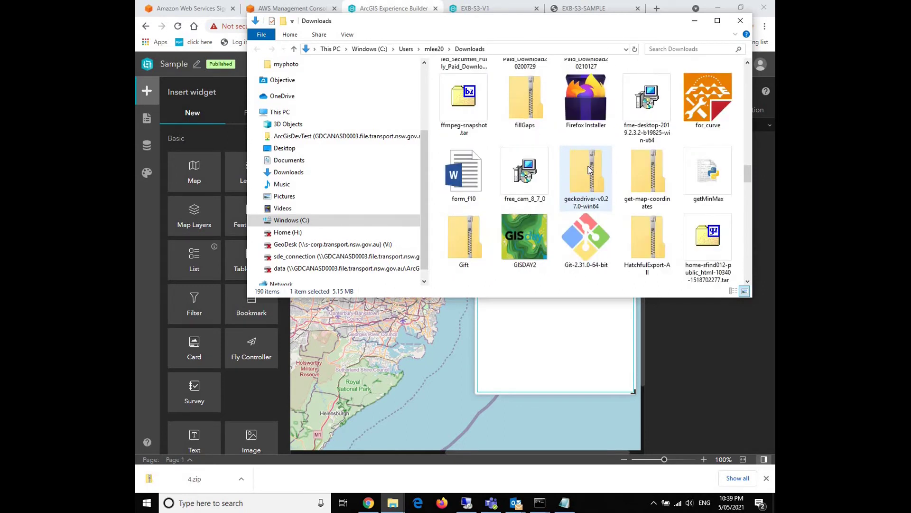
{"action": "scroll", "coordinate": [589, 170], "scroll_direction": "down", "scroll_amount": 10}
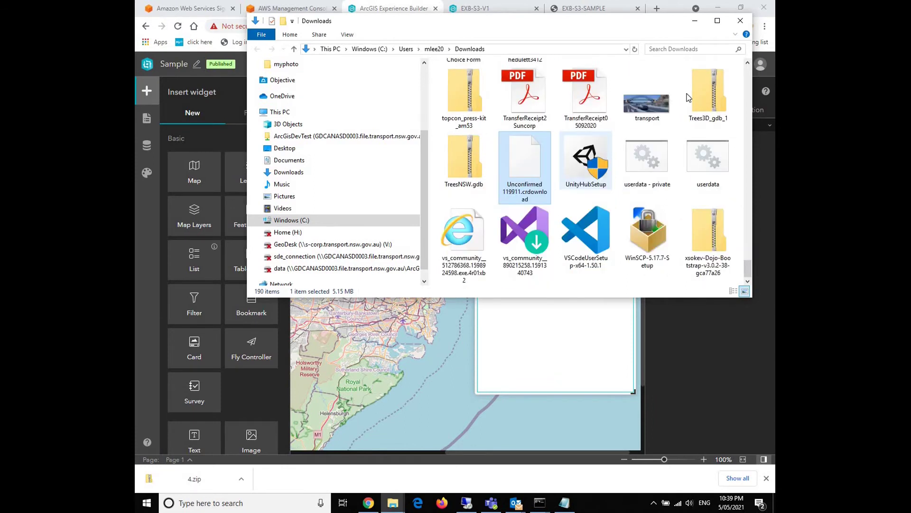
{"action": "left_click", "coordinate": [673, 51]}
{"action": "type", "text": "4"}
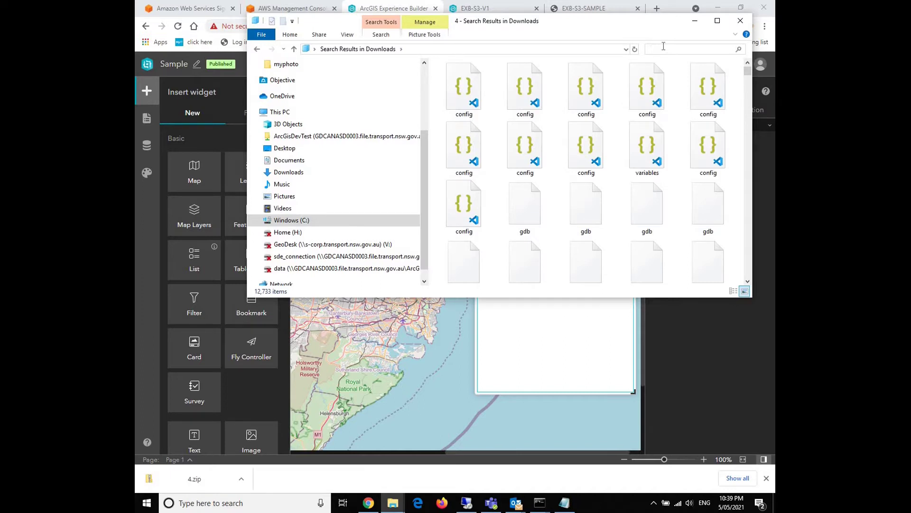
{"action": "key", "text": "BackSpace"}
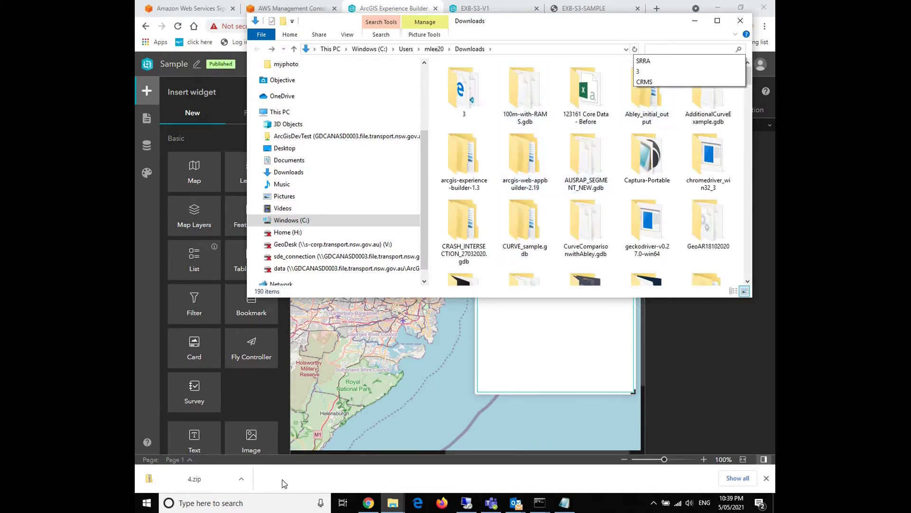
{"action": "left_click", "coordinate": [243, 479]}
{"action": "left_click", "coordinate": [264, 442]}
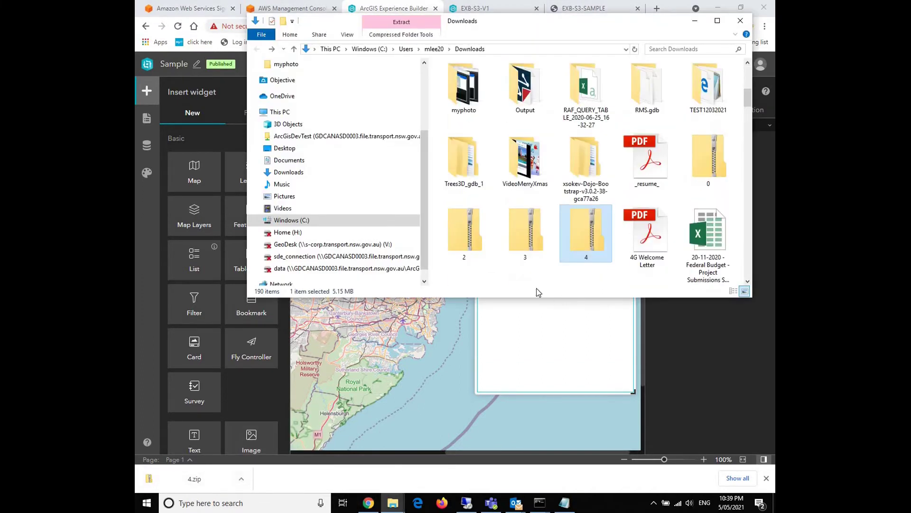
Extract all of the 4 zip's contents into a new Downloads\4 folder.
{"action": "right_click", "coordinate": [593, 237]}
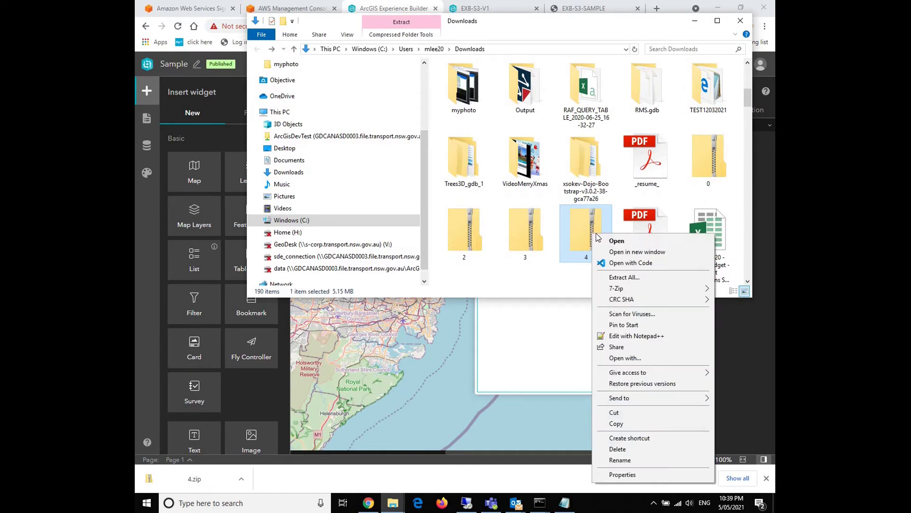
{"action": "left_click", "coordinate": [637, 277]}
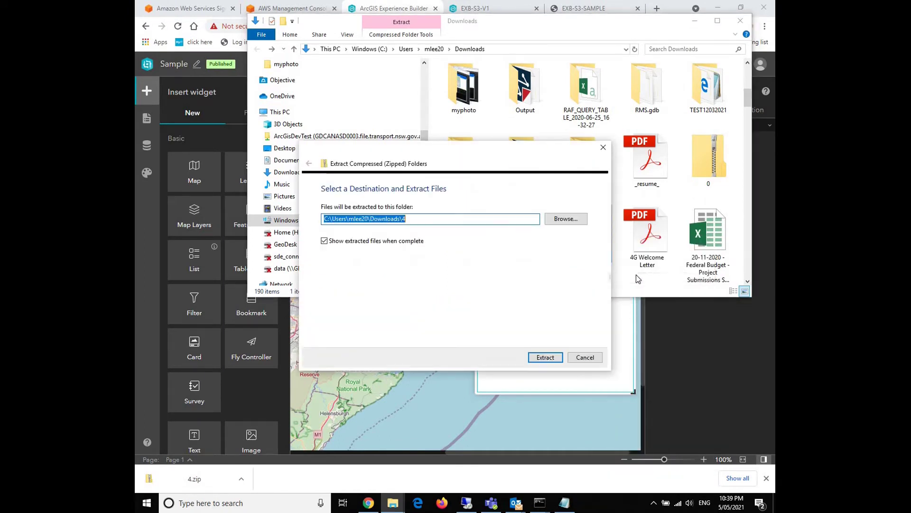
{"action": "left_click", "coordinate": [545, 357]}
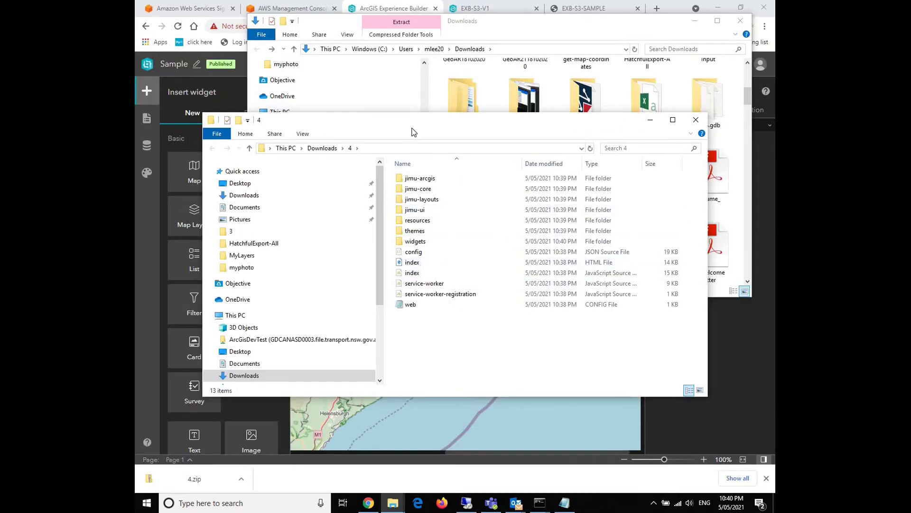
Open the widgets folder in folder 4 to confirm MyLayers-sample is there.
{"action": "left_click_drag", "start_coordinate": [413, 132], "coordinate": [448, 191]}
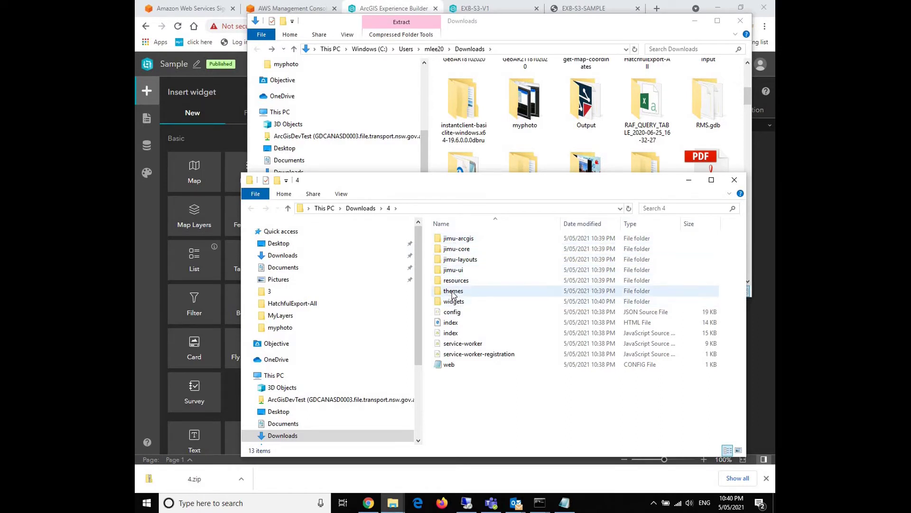
{"action": "left_click", "coordinate": [460, 304]}
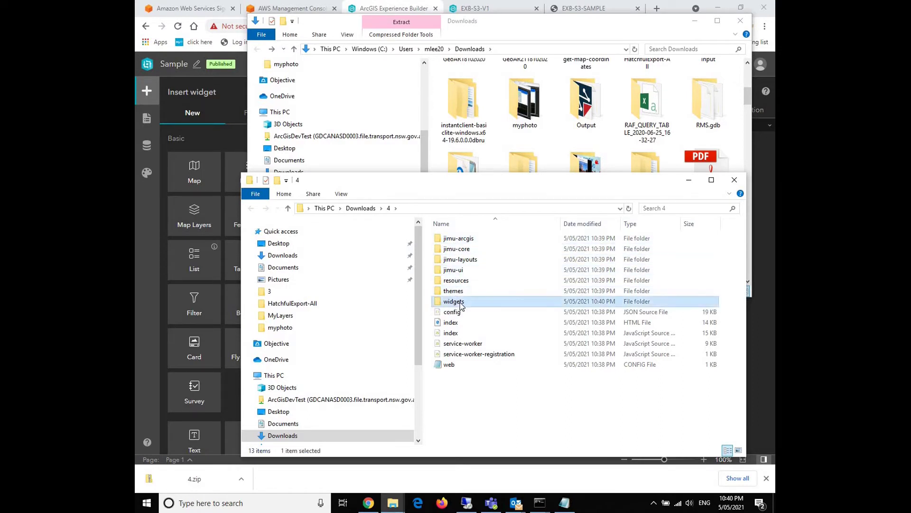
{"action": "double_click", "coordinate": [460, 306]}
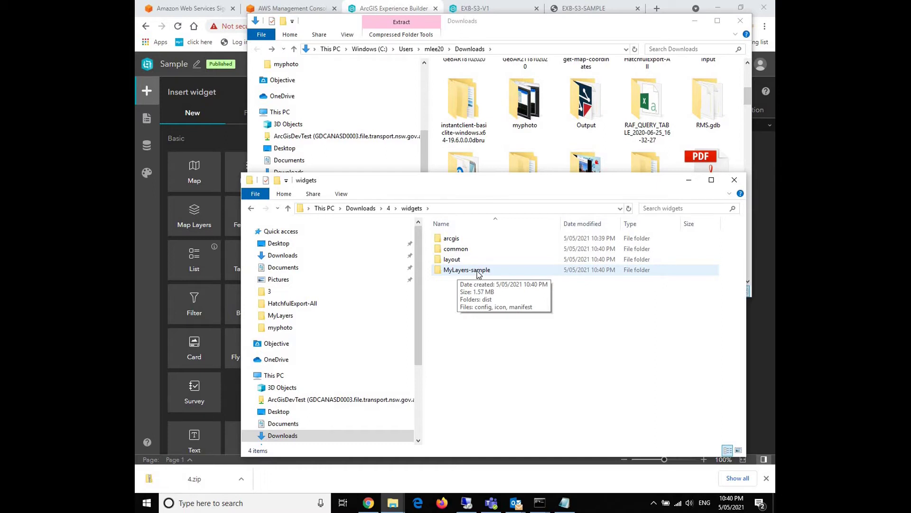
Return to folder 4 and bring up the context menu for the config file.
{"action": "left_click", "coordinate": [251, 208]}
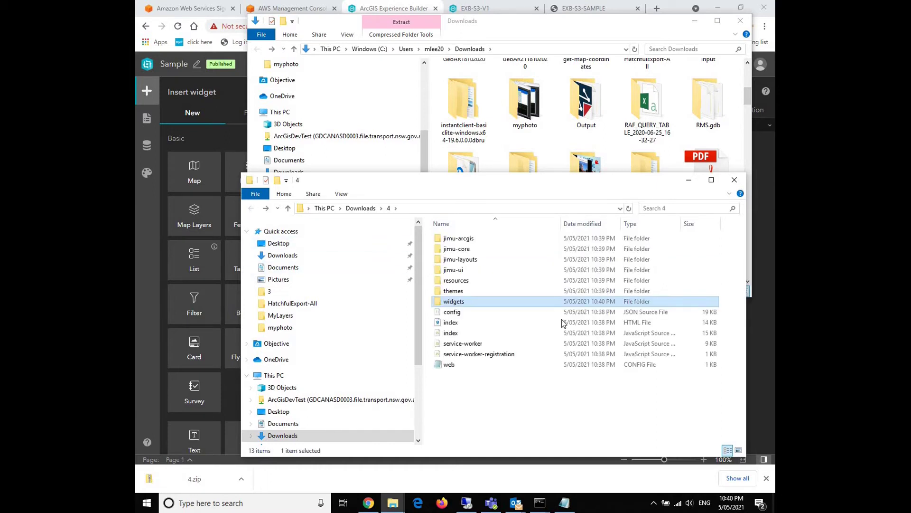
{"action": "left_click", "coordinate": [459, 313]}
{"action": "right_click", "coordinate": [459, 316]}
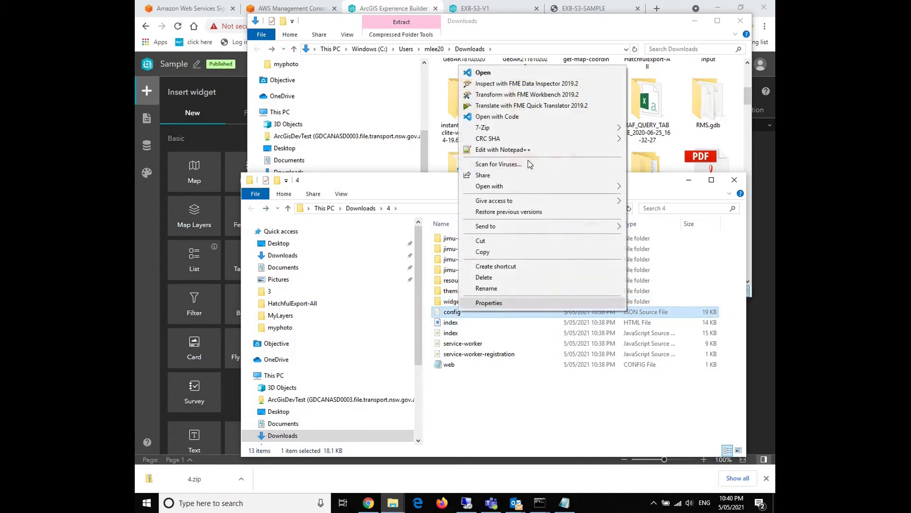
Open config.json in Visual Studio Code and search 'client' to find the clientId line.
{"action": "left_click", "coordinate": [498, 116]}
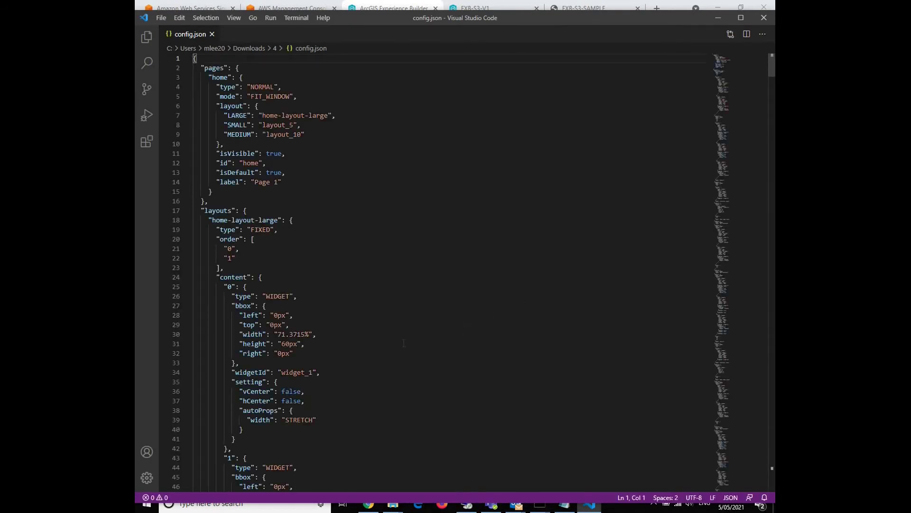
{"action": "scroll", "coordinate": [404, 342], "scroll_direction": "down", "scroll_amount": 4}
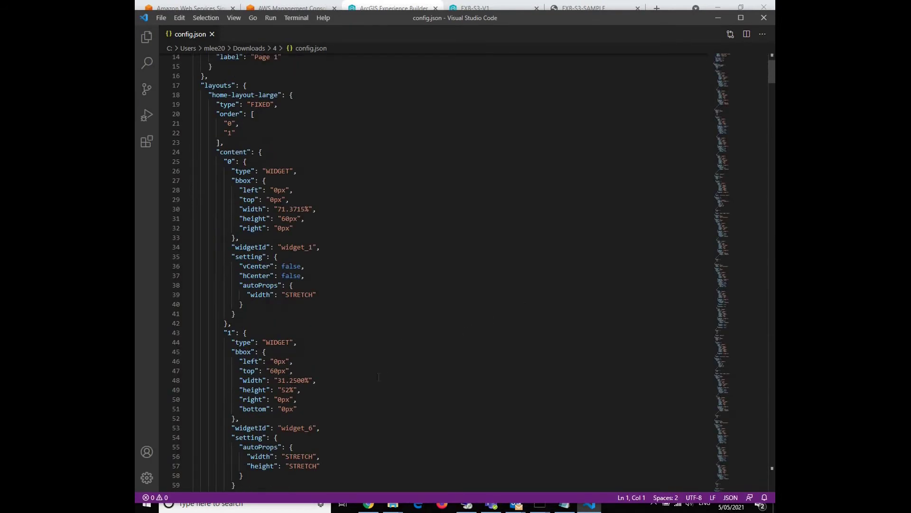
{"action": "scroll", "coordinate": [378, 376], "scroll_direction": "down", "scroll_amount": 7}
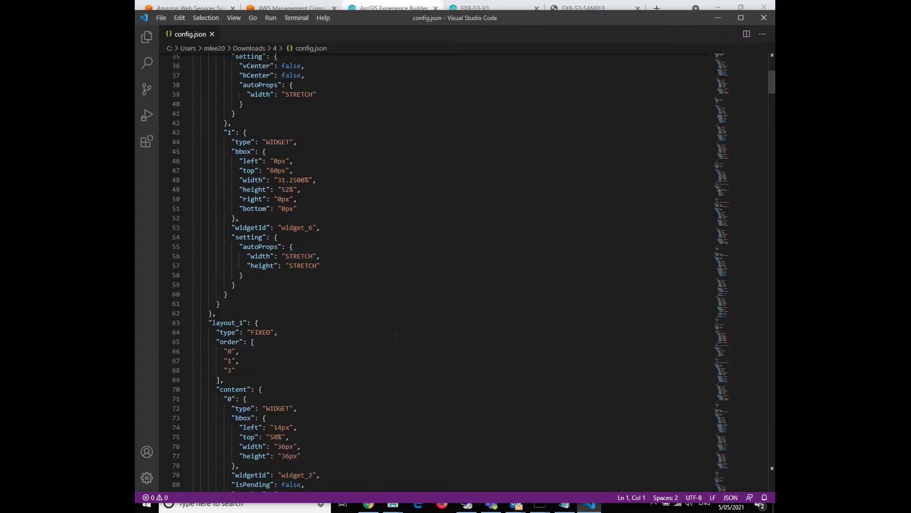
{"action": "scroll", "coordinate": [478, 245], "scroll_direction": "up", "scroll_amount": 12}
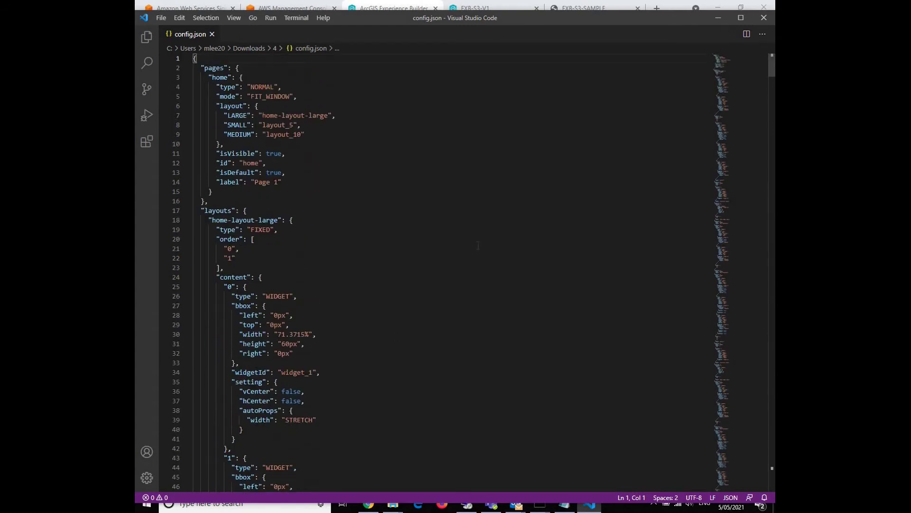
{"action": "key", "text": "ctrl+f"}
{"action": "type", "text": "client"}
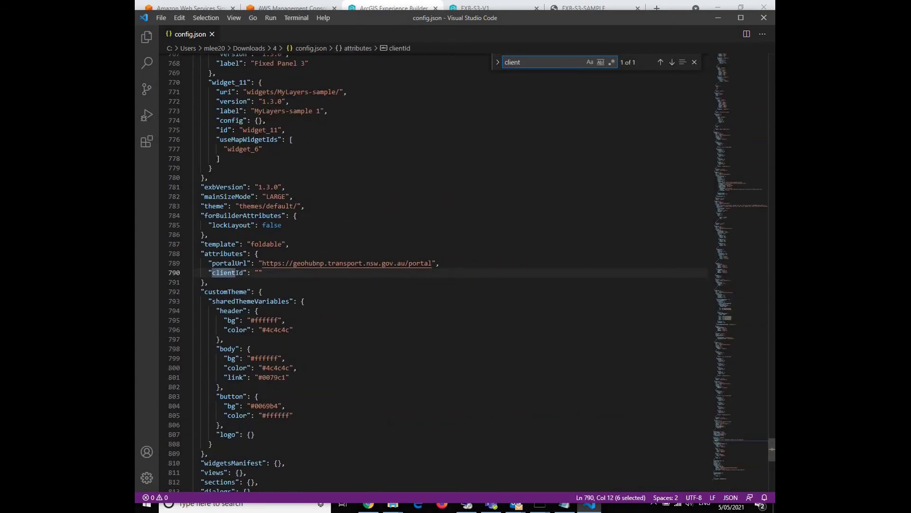
{"action": "left_click", "coordinate": [263, 272]}
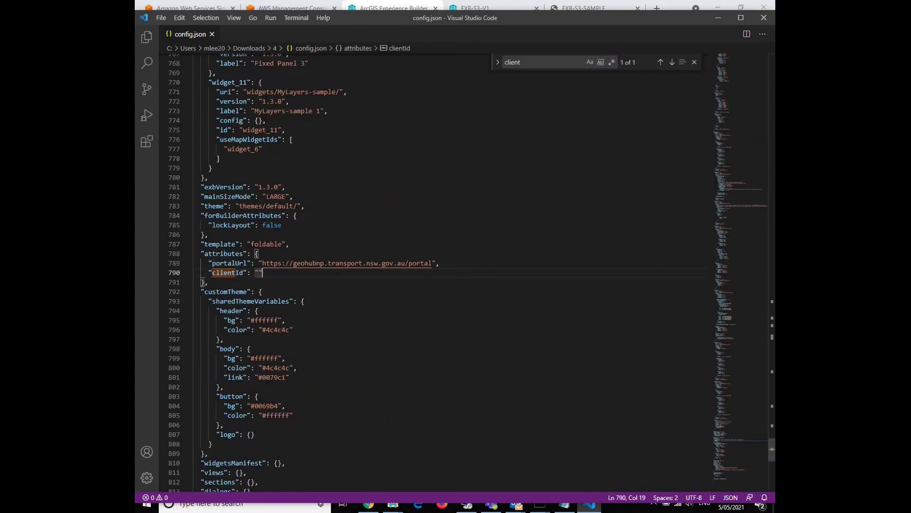
Copy the client ID from Notepad into the empty clientId value and save config.json.
{"action": "left_click_drag", "start_coordinate": [440, 263], "coordinate": [208, 262]}
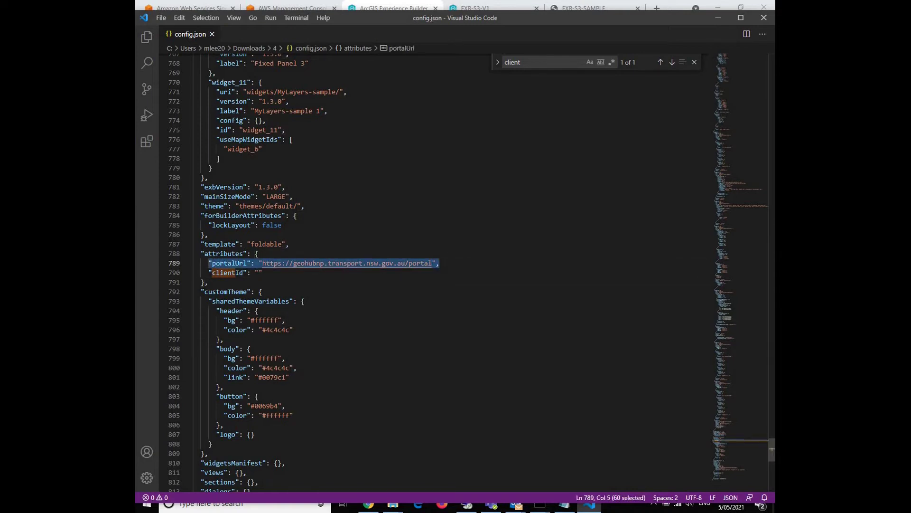
{"action": "left_click", "coordinate": [257, 272]}
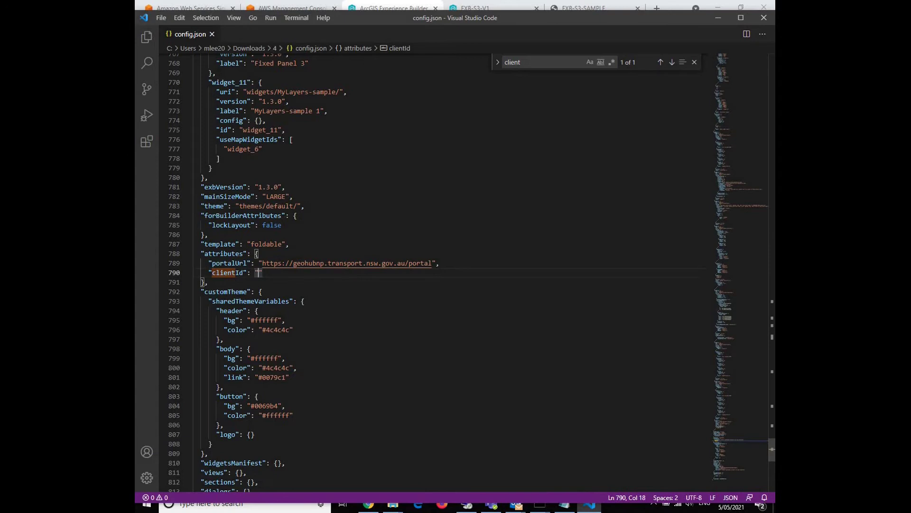
{"action": "left_click", "coordinate": [564, 505]}
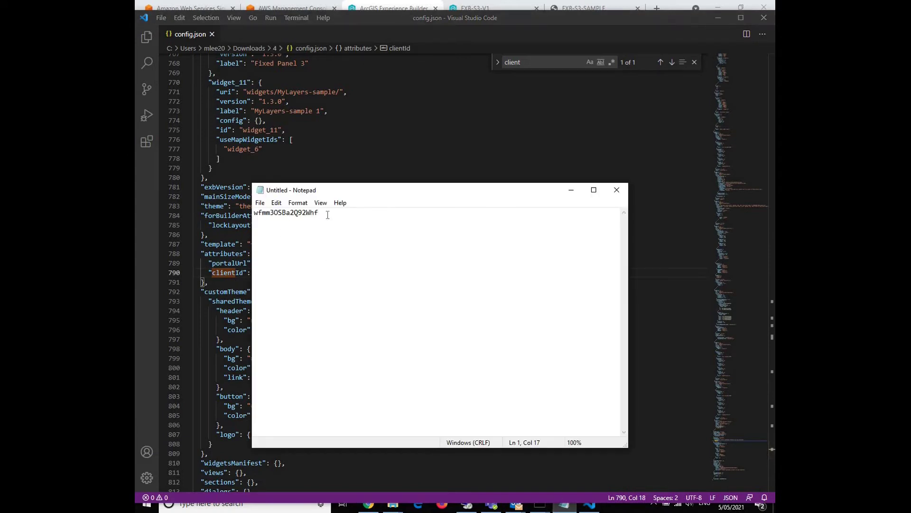
{"action": "left_click_drag", "start_coordinate": [318, 213], "coordinate": [255, 213]}
{"action": "key", "text": "ctrl+c"}
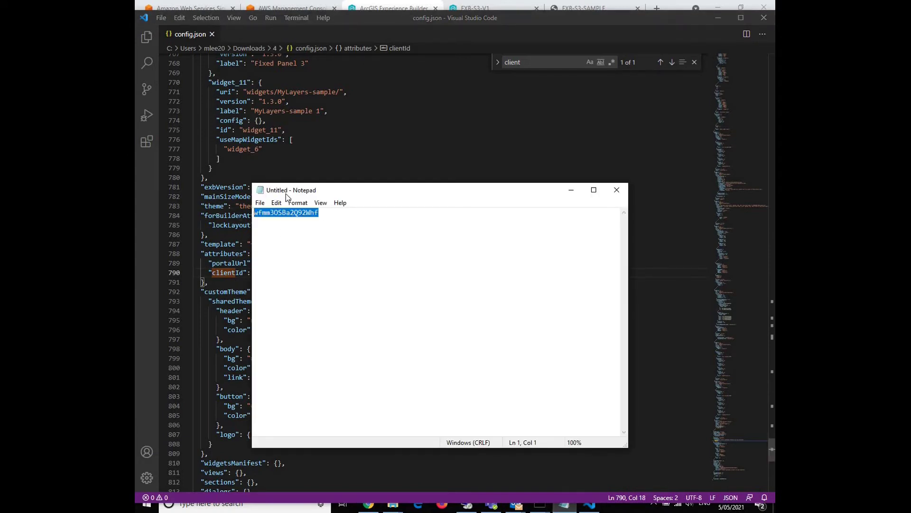
{"action": "key", "text": "alt+Tab"}
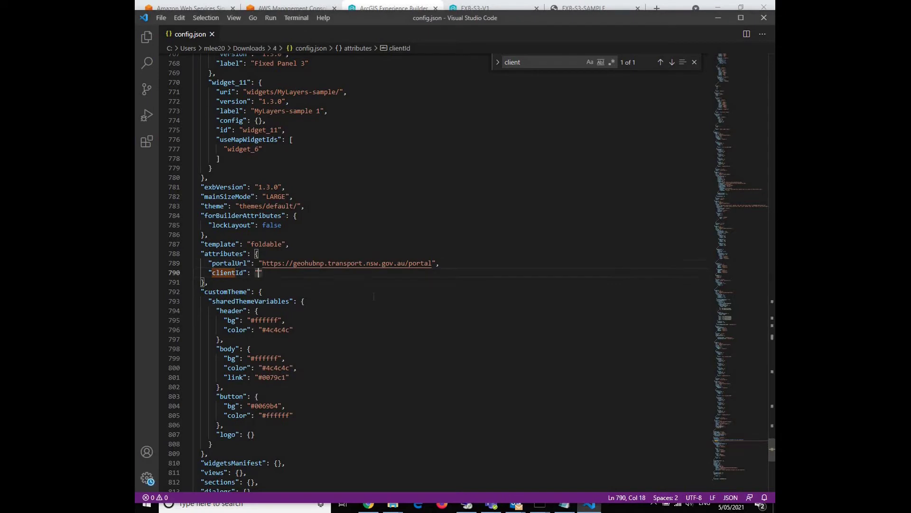
{"action": "key", "text": "ctrl+v"}
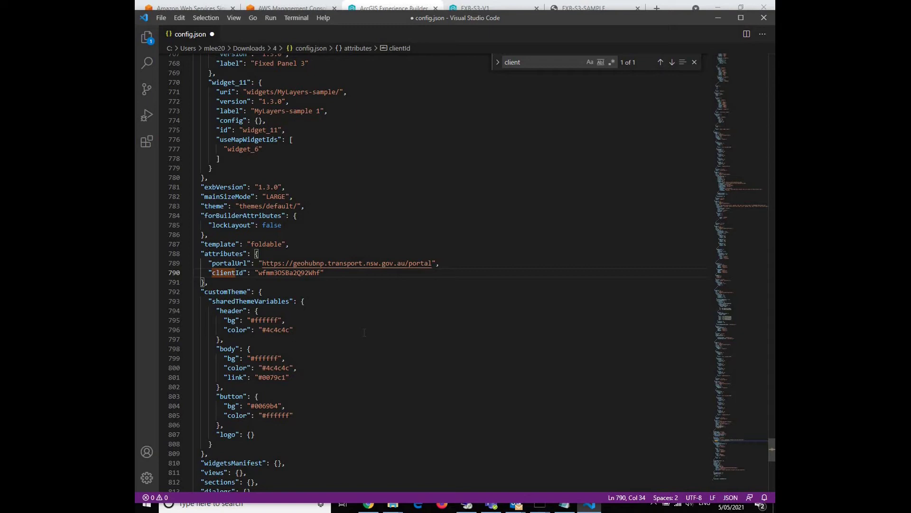
{"action": "key", "text": "ctrl+s"}
Close Visual Studio Code and minimize the Downloads folder window.
{"action": "left_click", "coordinate": [763, 19]}
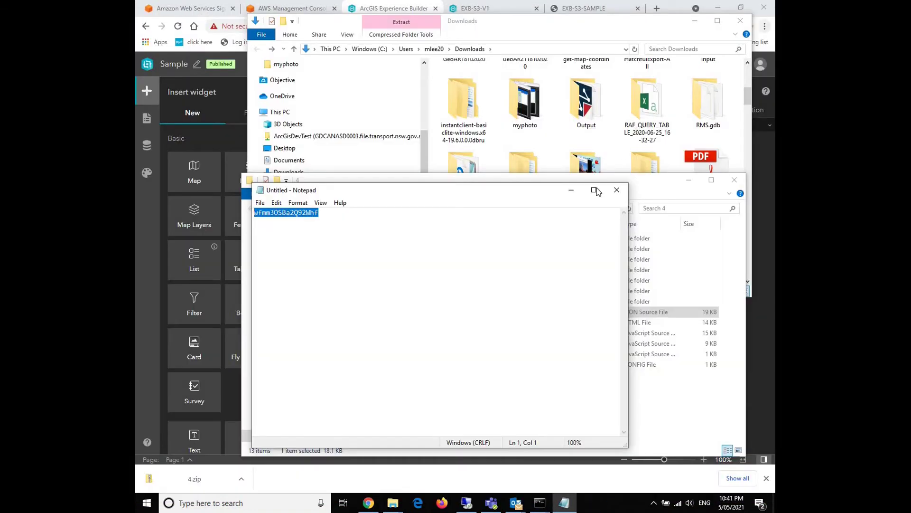
{"action": "left_click", "coordinate": [656, 189]}
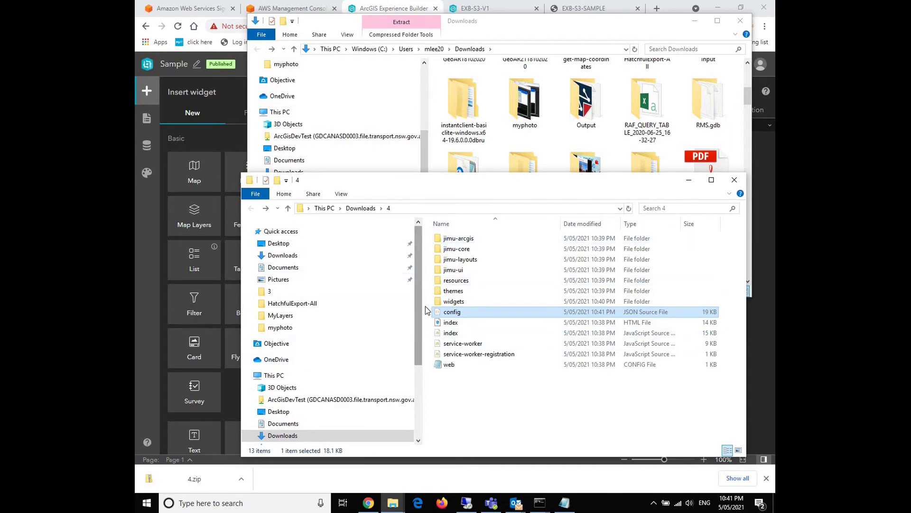
{"action": "left_click", "coordinate": [695, 20]}
Minimize the folder 4 and Notepad windows and switch to the AWS Management Console.
{"action": "left_click", "coordinate": [690, 186]}
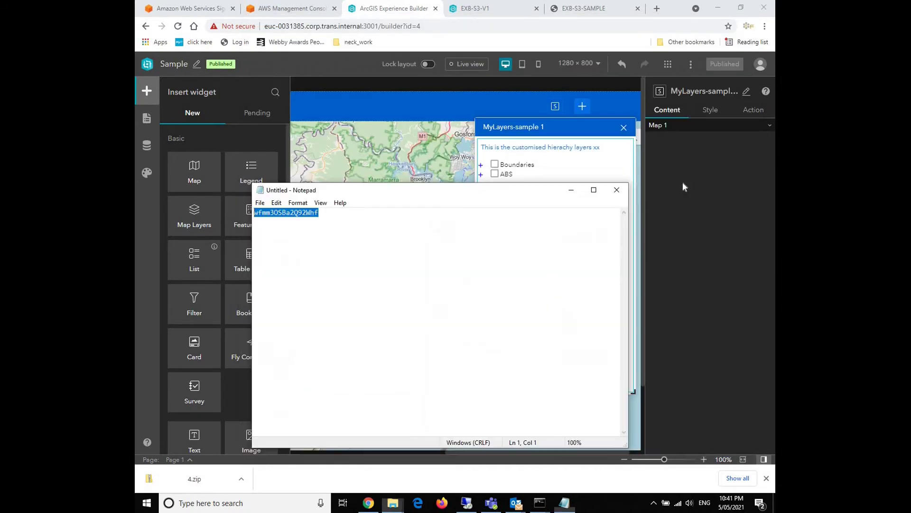
{"action": "left_click", "coordinate": [563, 192]}
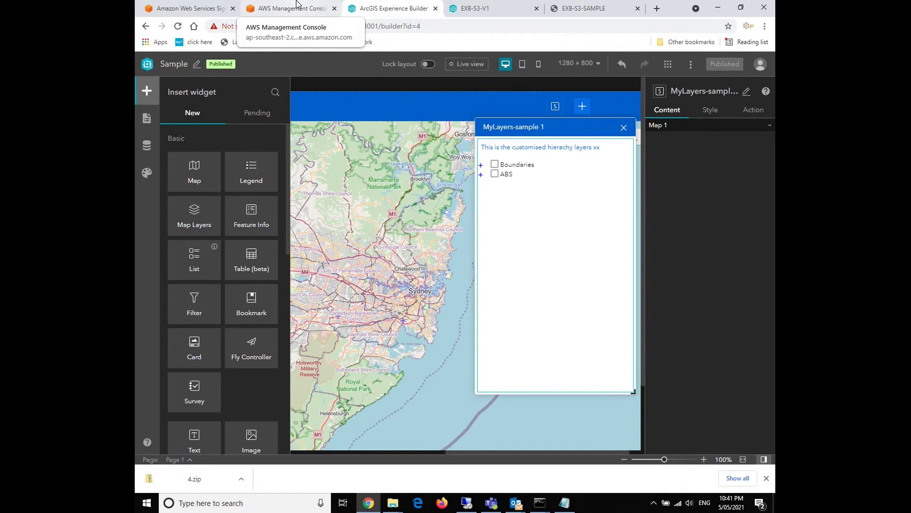
{"action": "left_click", "coordinate": [296, 3]}
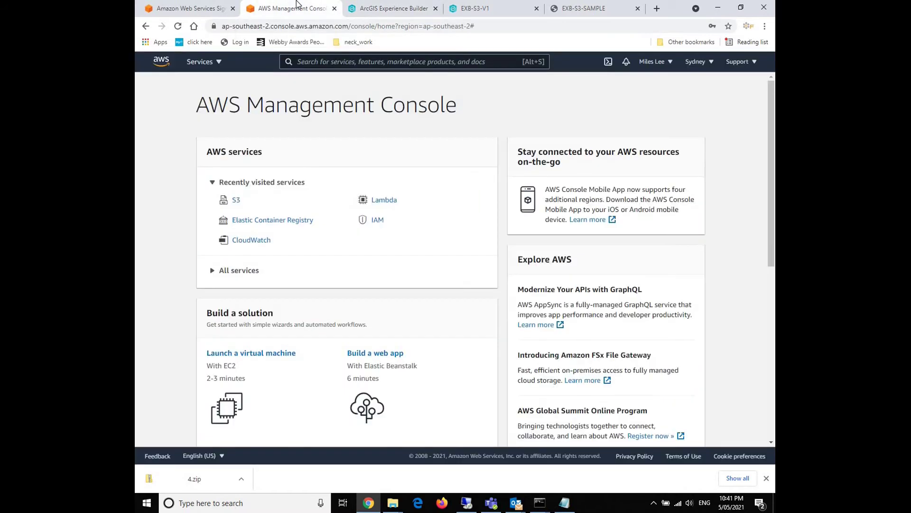
Go to the S3 Buckets page and start a new bucket with Create bucket.
{"action": "left_click", "coordinate": [237, 200]}
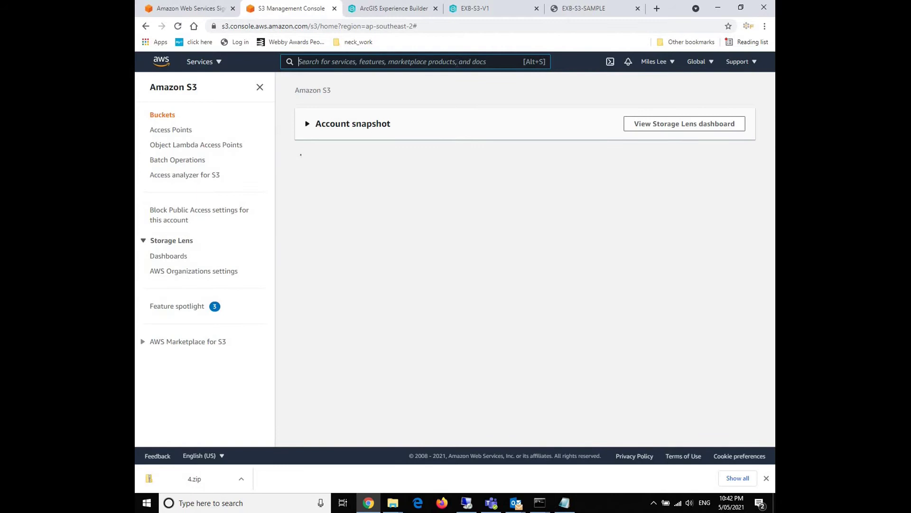
{"action": "type", "text": "s3"}
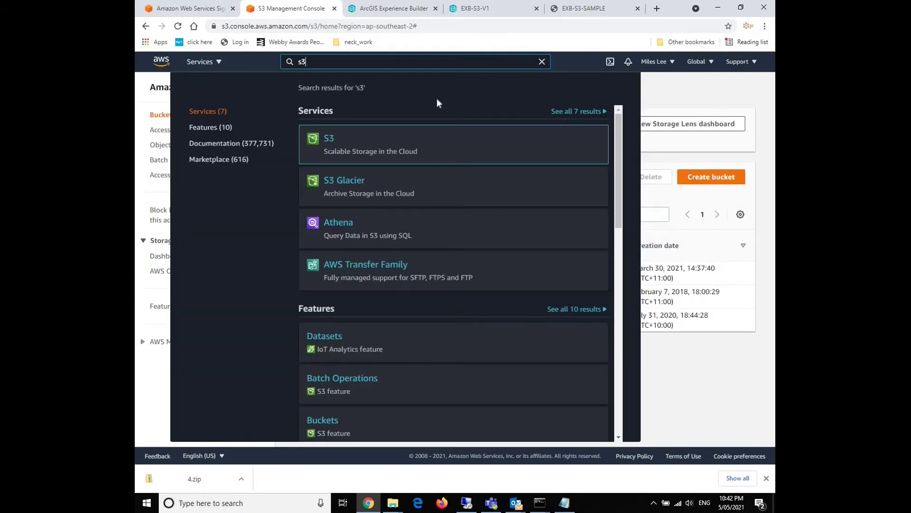
{"action": "left_click", "coordinate": [541, 61]}
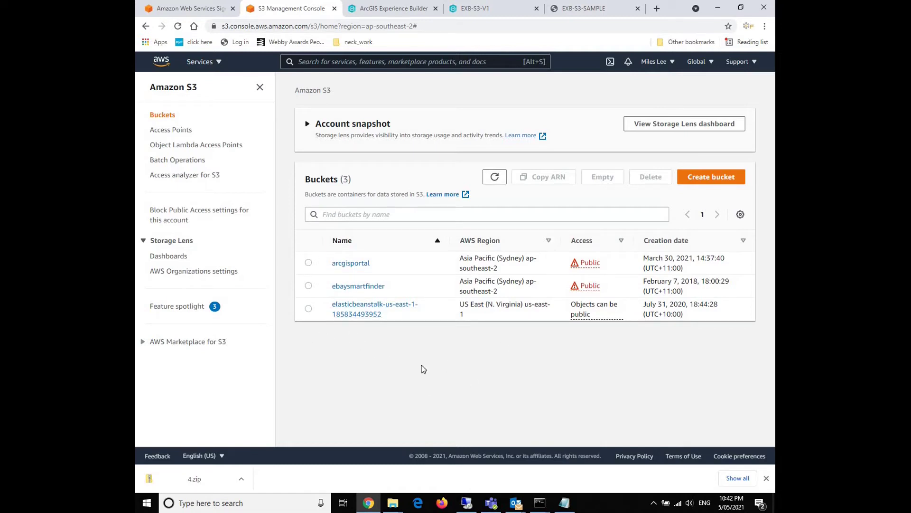
{"action": "left_click", "coordinate": [707, 182]}
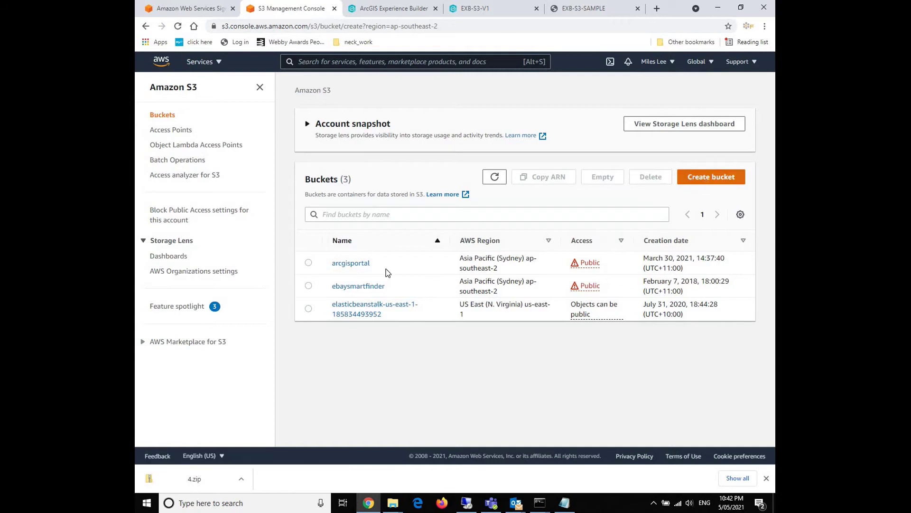
Name the new bucket arcgisportal2 in the Asia Pacific (Sydney) region.
{"action": "left_click", "coordinate": [251, 206]}
{"action": "type", "text": "ar"}
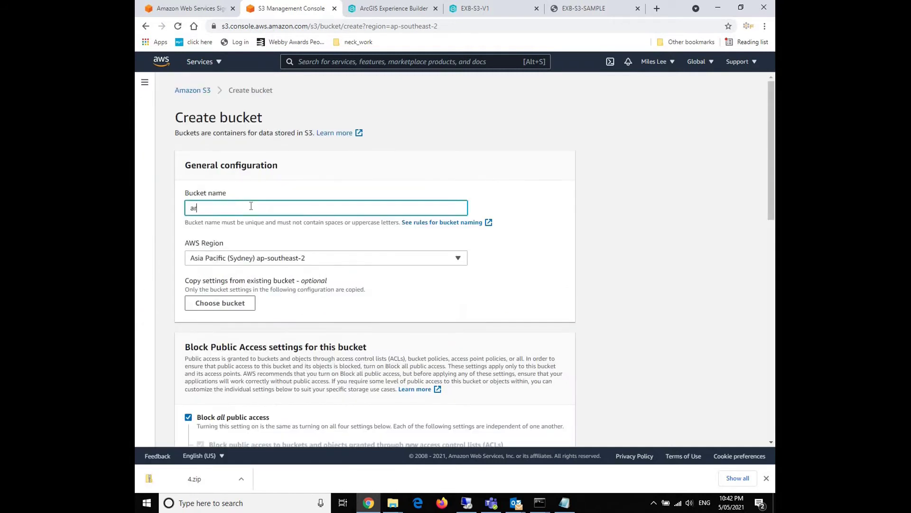
{"action": "type", "text": "cgisportal2"}
{"action": "left_click", "coordinate": [334, 241]}
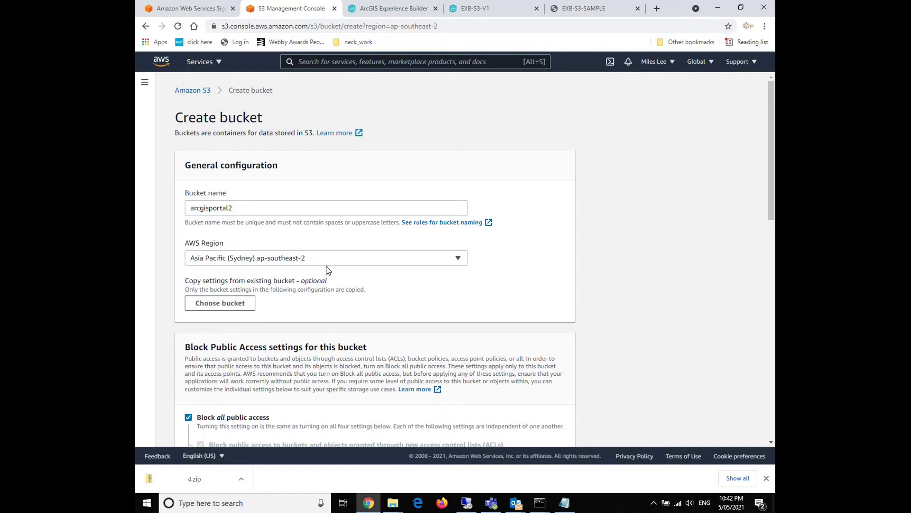
{"action": "scroll", "coordinate": [357, 288], "scroll_direction": "down", "scroll_amount": 3}
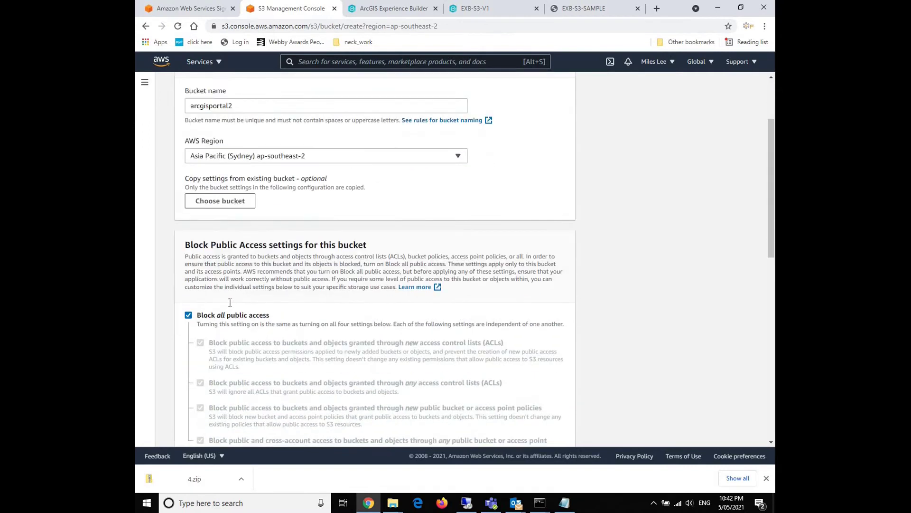
{"action": "scroll", "coordinate": [229, 302], "scroll_direction": "down", "scroll_amount": 2}
{"action": "scroll", "coordinate": [214, 200], "scroll_direction": "up", "scroll_amount": 1}
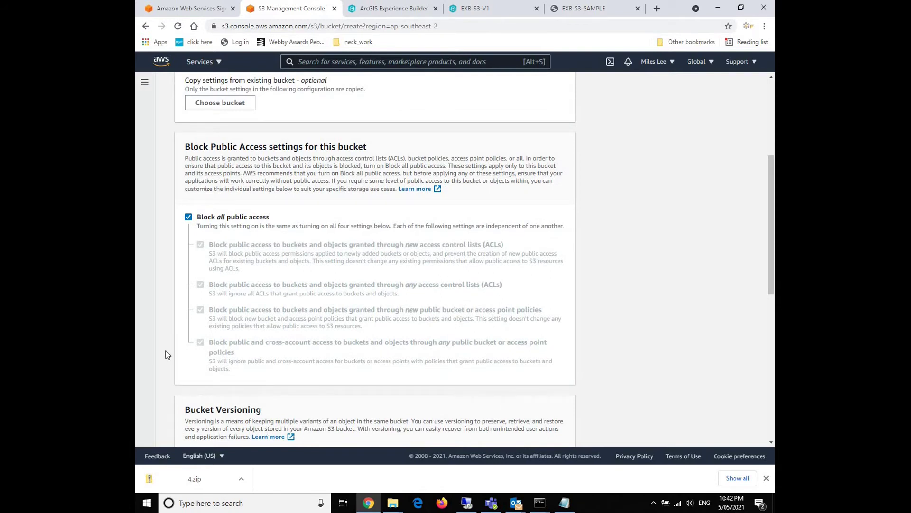
Turn off Block all public access, acknowledge the warning, and create the bucket.
{"action": "left_click", "coordinate": [189, 217]}
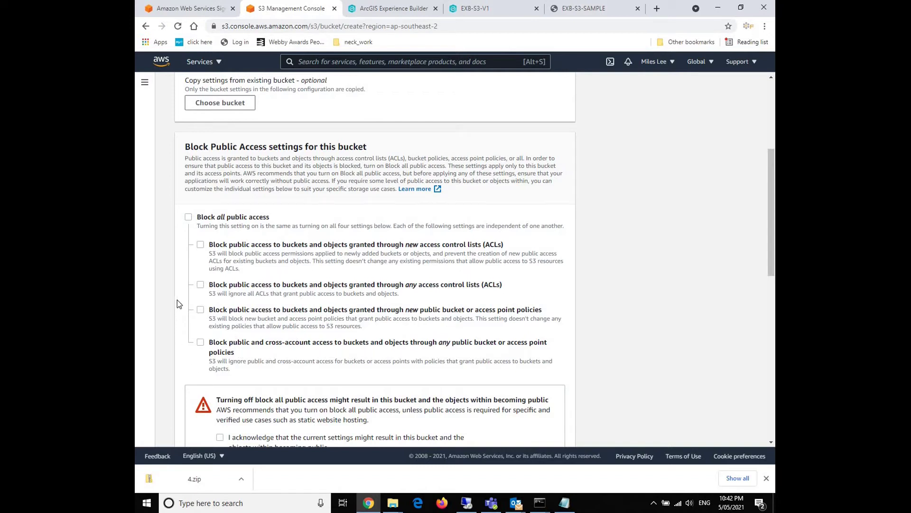
{"action": "scroll", "coordinate": [262, 327], "scroll_direction": "down", "scroll_amount": 2}
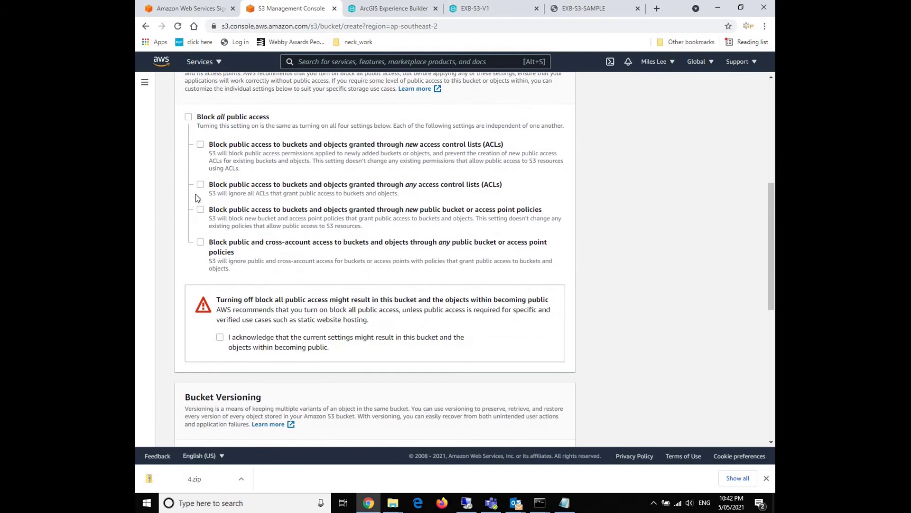
{"action": "left_click", "coordinate": [219, 339]}
{"action": "scroll", "coordinate": [331, 335], "scroll_direction": "down", "scroll_amount": 3}
{"action": "scroll", "coordinate": [330, 336], "scroll_direction": "down", "scroll_amount": 5}
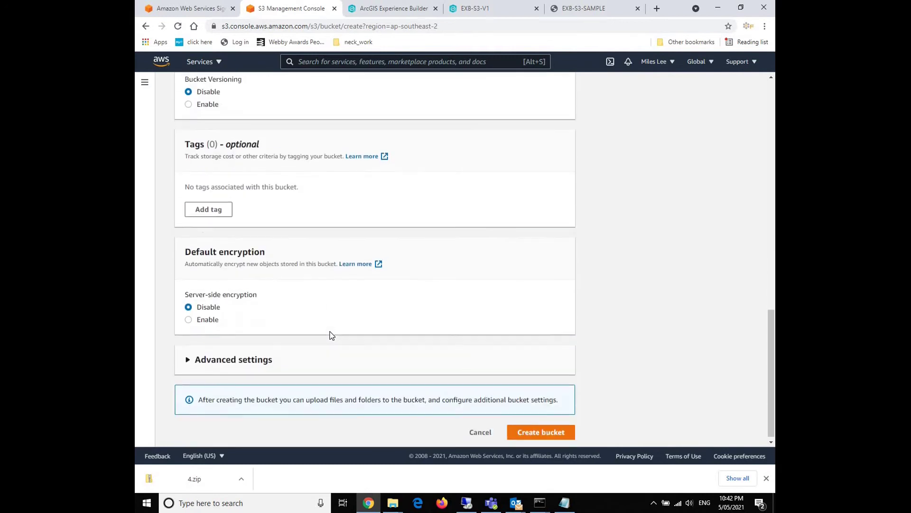
{"action": "left_click", "coordinate": [235, 357]}
{"action": "scroll", "coordinate": [280, 335], "scroll_direction": "down", "scroll_amount": 1}
{"action": "scroll", "coordinate": [285, 334], "scroll_direction": "down", "scroll_amount": 2}
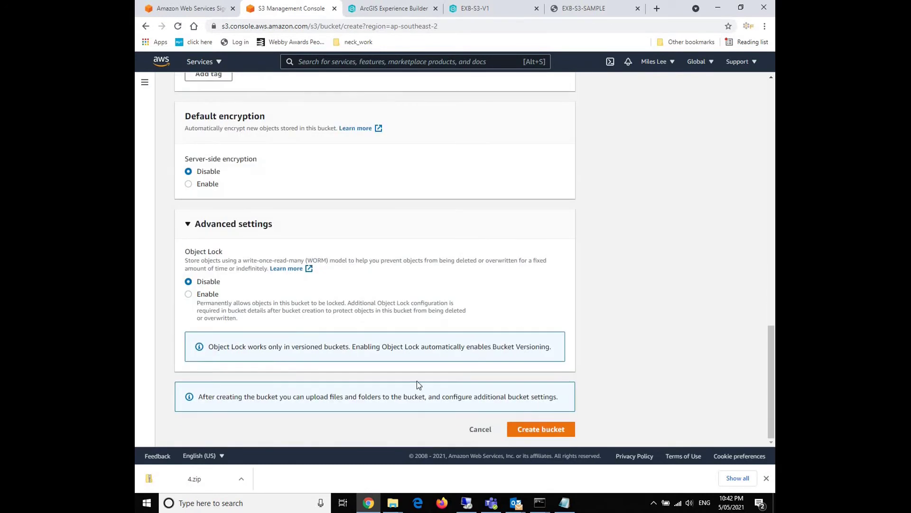
{"action": "left_click", "coordinate": [551, 430]}
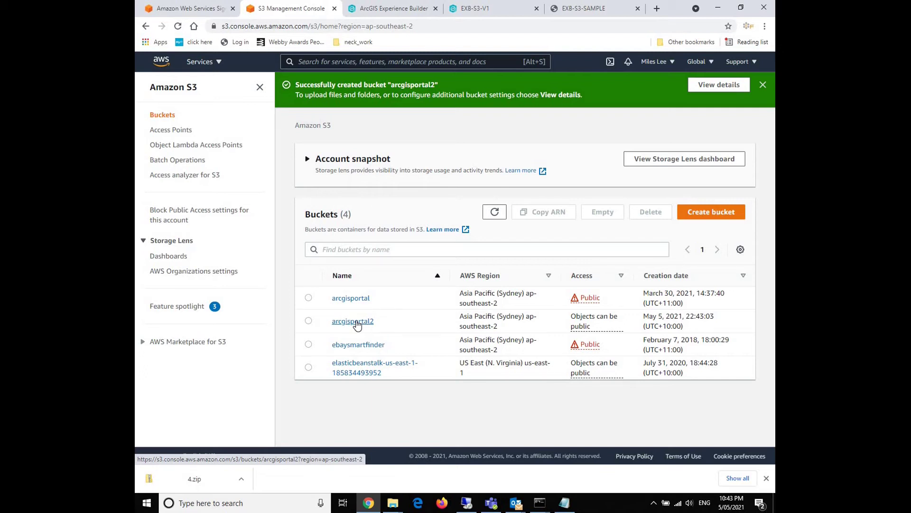
Open arcgisportal2's Properties tab and scroll down to the static website hosting setting.
{"action": "left_click", "coordinate": [357, 323]}
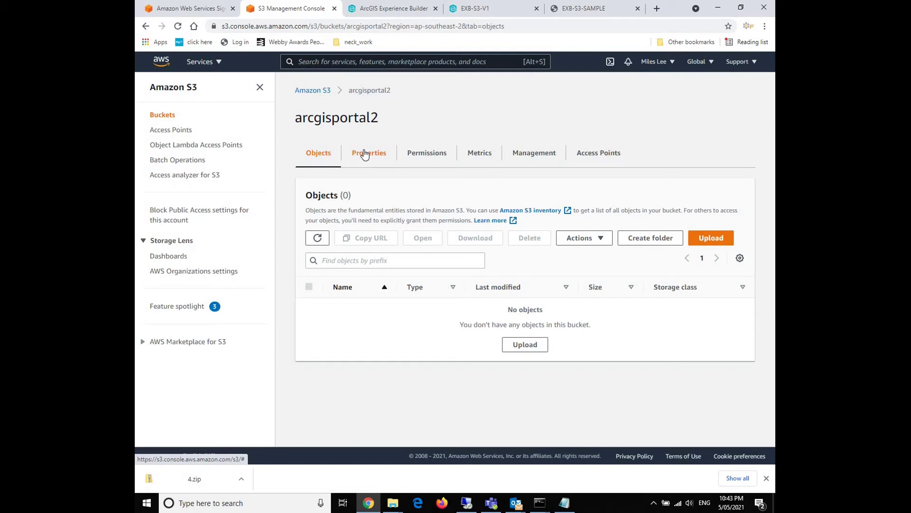
{"action": "left_click", "coordinate": [364, 154]}
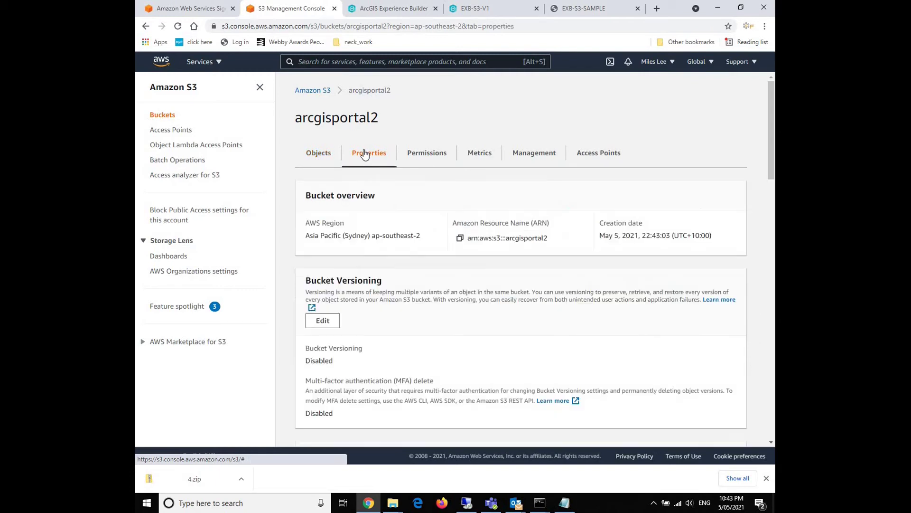
{"action": "scroll", "coordinate": [389, 245], "scroll_direction": "down", "scroll_amount": 4}
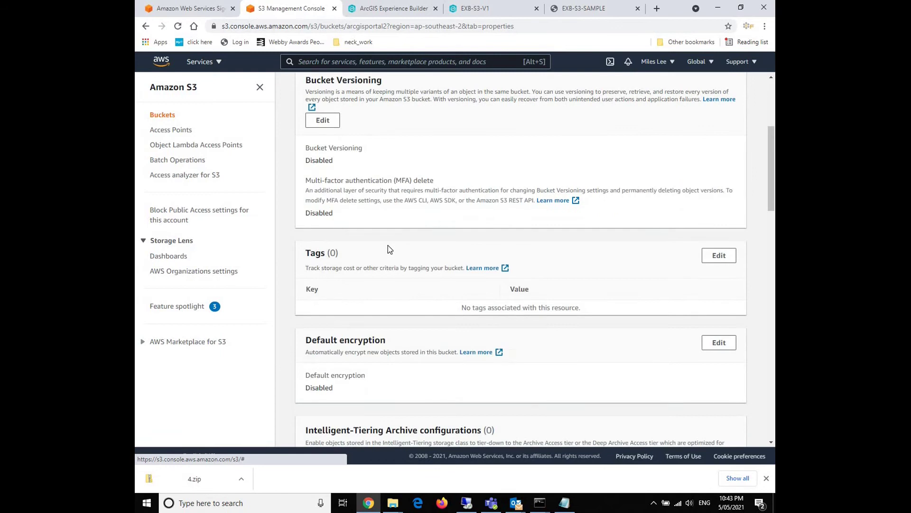
{"action": "scroll", "coordinate": [371, 254], "scroll_direction": "down", "scroll_amount": 5}
{"action": "scroll", "coordinate": [379, 269], "scroll_direction": "down", "scroll_amount": 7}
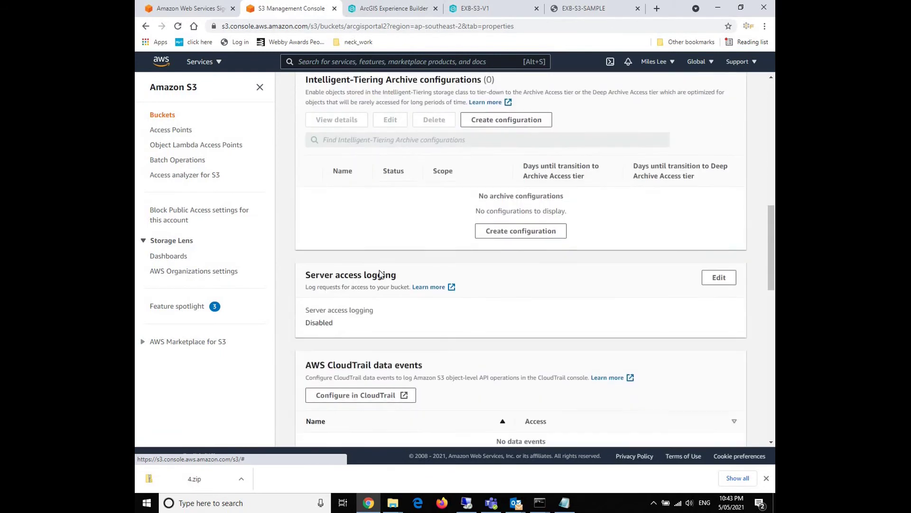
{"action": "scroll", "coordinate": [406, 307], "scroll_direction": "down", "scroll_amount": 6}
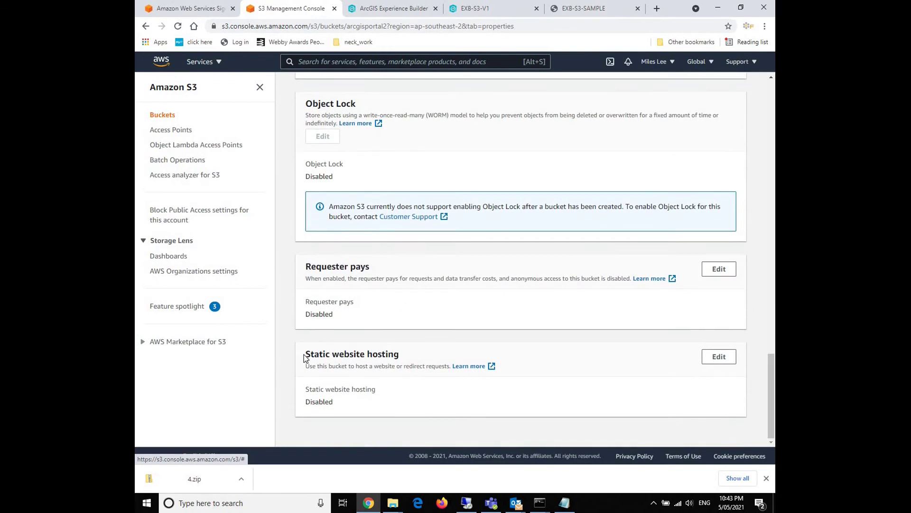
Edit static website hosting, choose Enable, and begin entering the index document.
{"action": "triple_click", "coordinate": [413, 356]}
{"action": "left_click", "coordinate": [414, 356]}
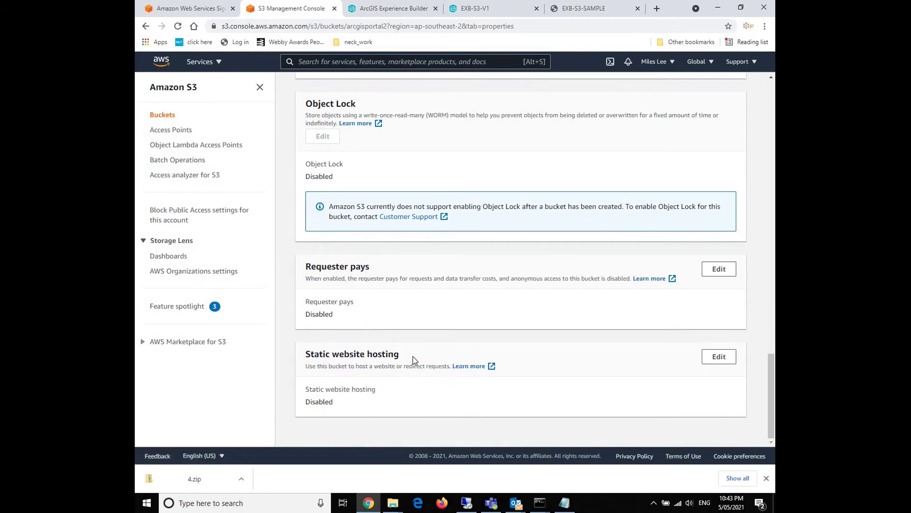
{"action": "left_click", "coordinate": [719, 358]}
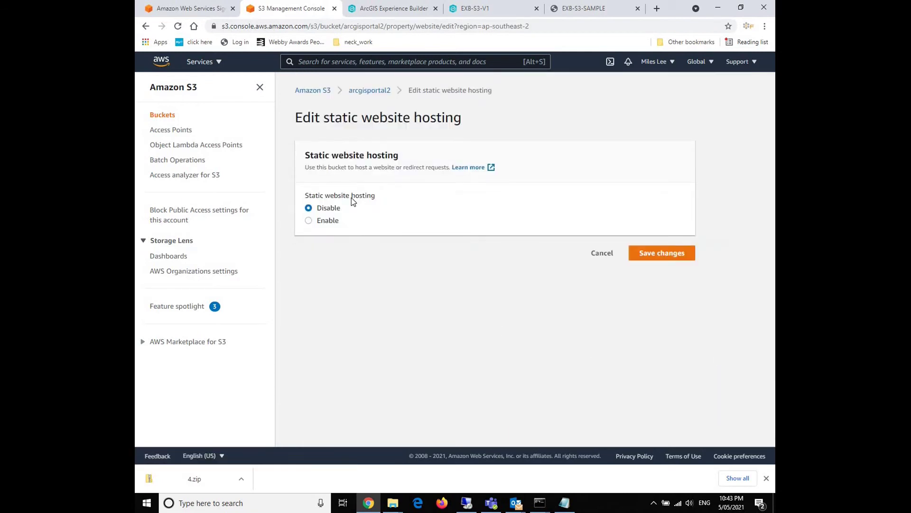
{"action": "left_click", "coordinate": [328, 223]}
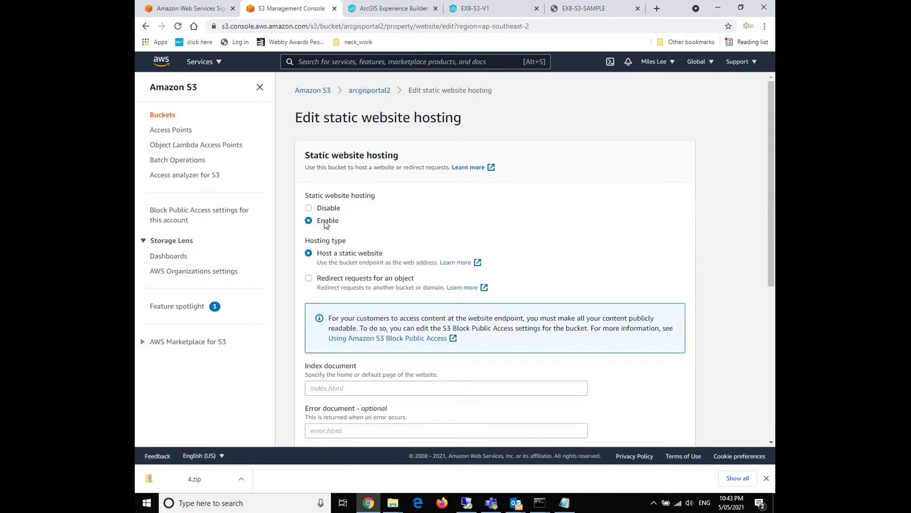
{"action": "left_click", "coordinate": [358, 389]}
{"action": "type", "text": "index.html"}
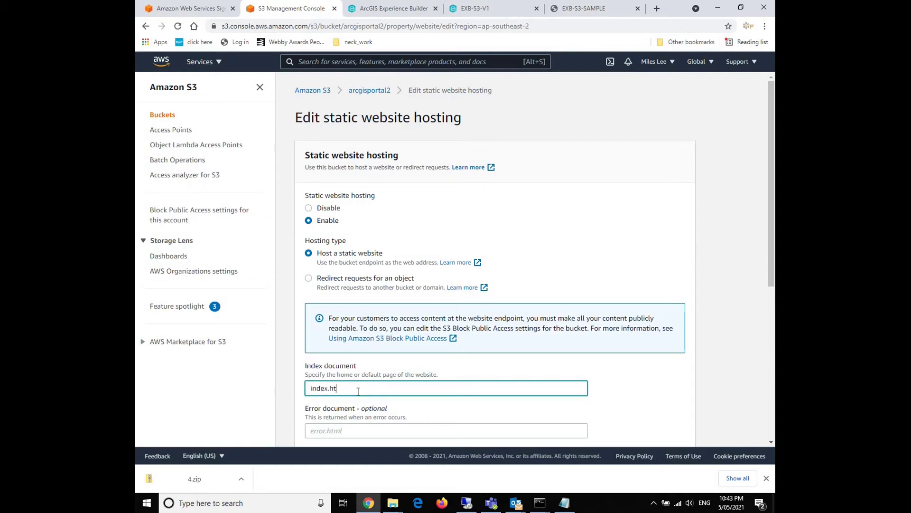
Check in the app folder 4 that the index file is index.html.
{"action": "left_click", "coordinate": [393, 502]}
{"action": "left_click", "coordinate": [505, 455]}
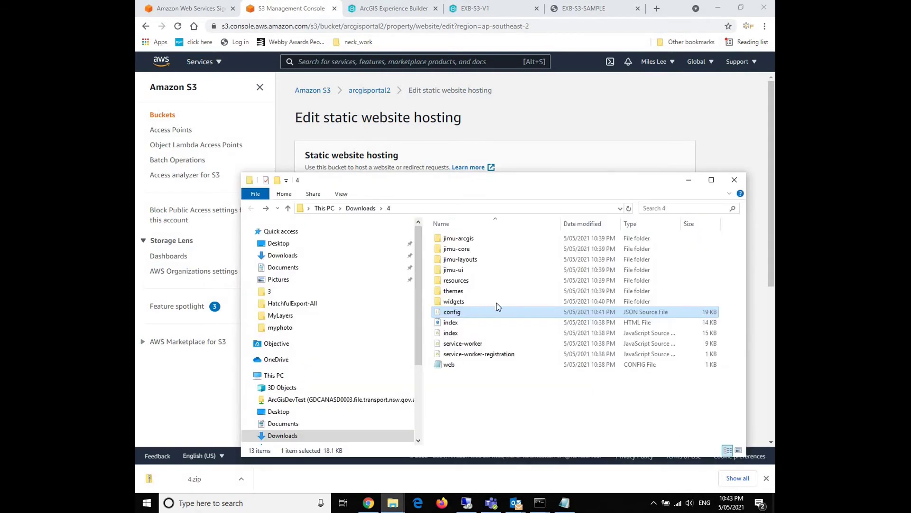
{"action": "left_click", "coordinate": [458, 336]}
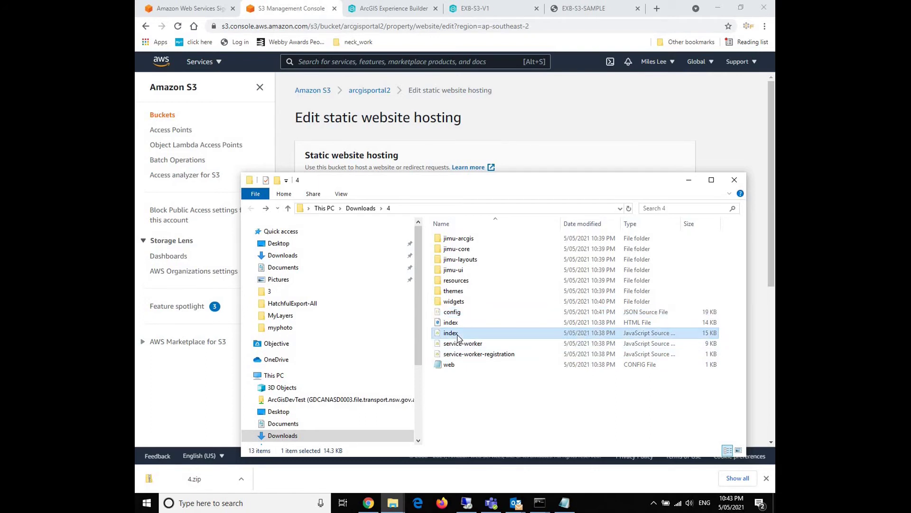
{"action": "left_click", "coordinate": [458, 327]}
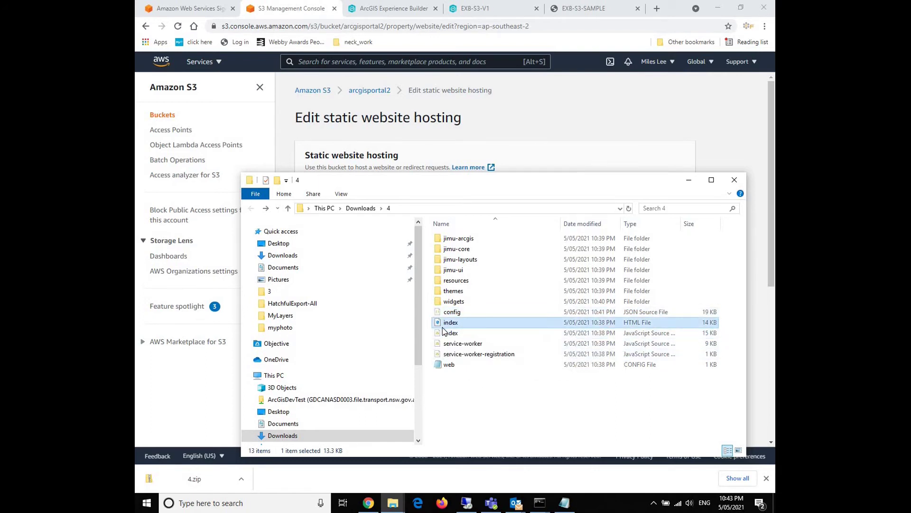
{"action": "left_click", "coordinate": [688, 180]}
Finish index.html as the index document and save the hosting settings.
{"action": "left_click_drag", "start_coordinate": [365, 392], "coordinate": [306, 393]}
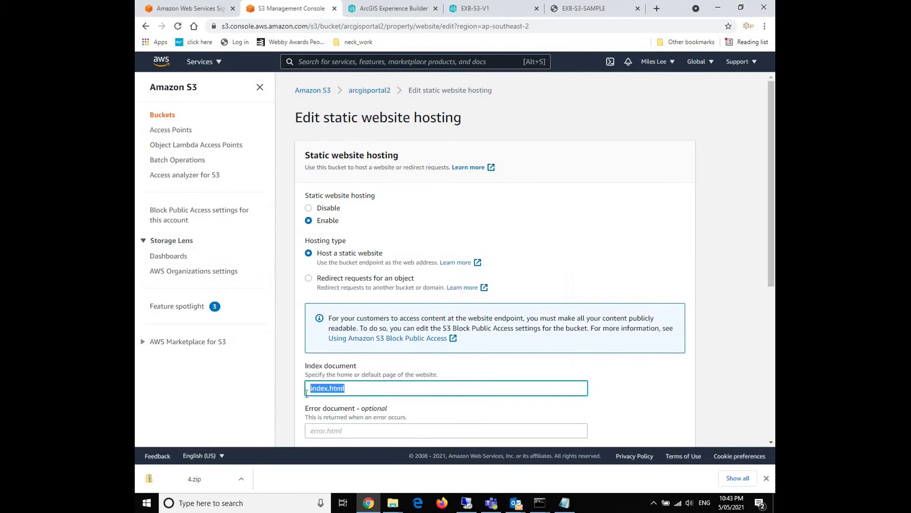
{"action": "scroll", "coordinate": [380, 351], "scroll_direction": "down", "scroll_amount": 3}
{"action": "scroll", "coordinate": [258, 273], "scroll_direction": "down", "scroll_amount": 3}
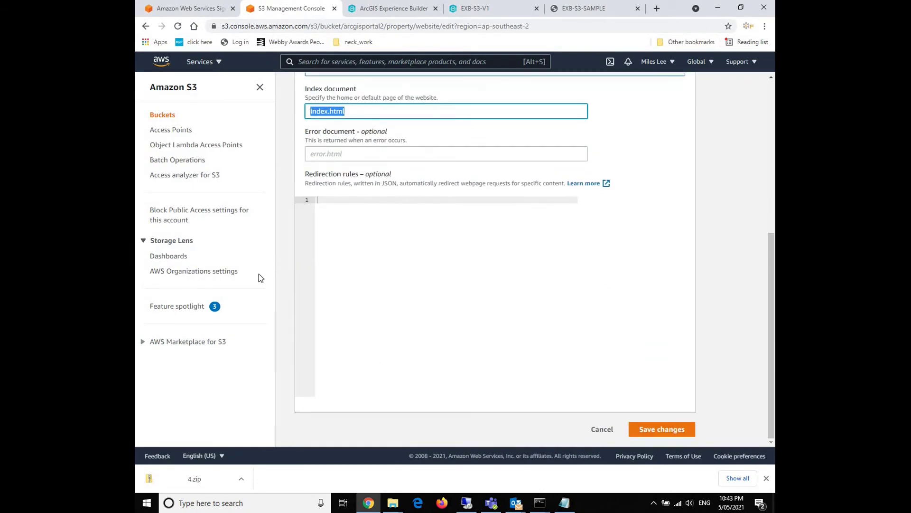
{"action": "left_click", "coordinate": [673, 432]}
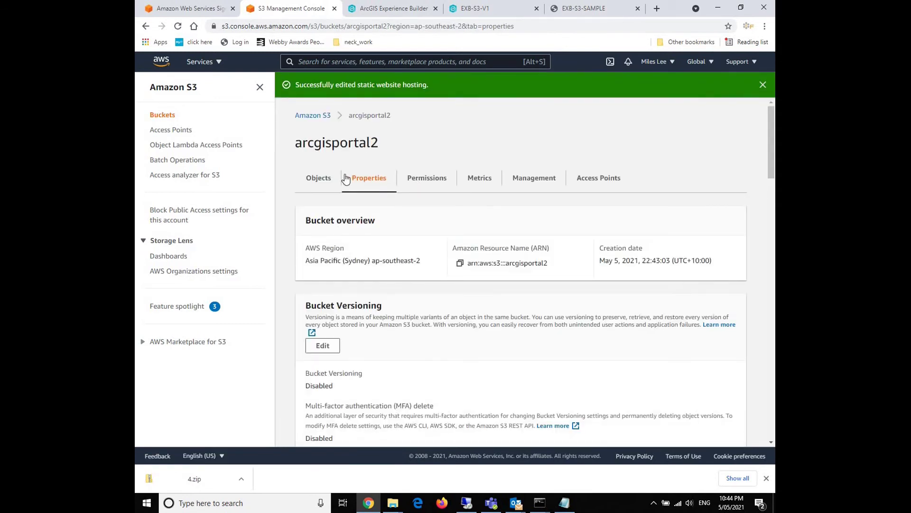
On arcgisportal2's Permissions tab, open Access control list (ACL) for editing.
{"action": "left_click", "coordinate": [423, 183]}
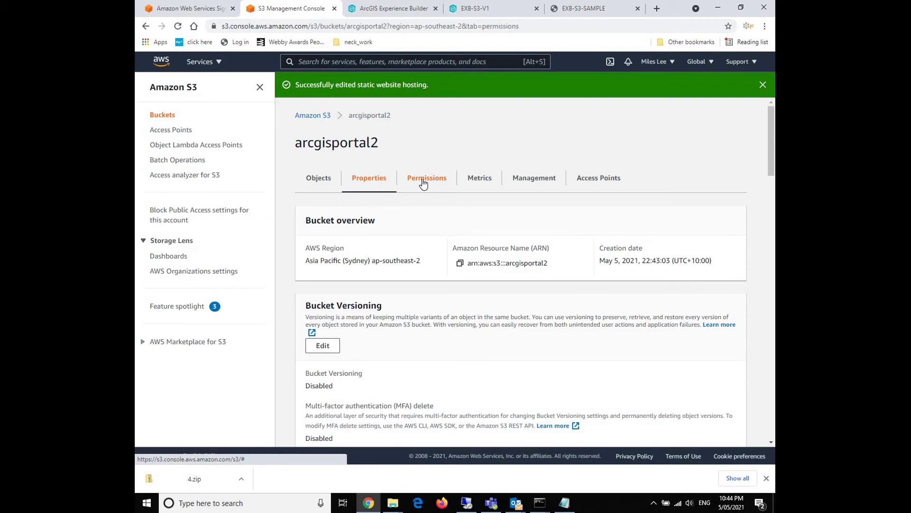
{"action": "scroll", "coordinate": [434, 246], "scroll_direction": "down", "scroll_amount": 3}
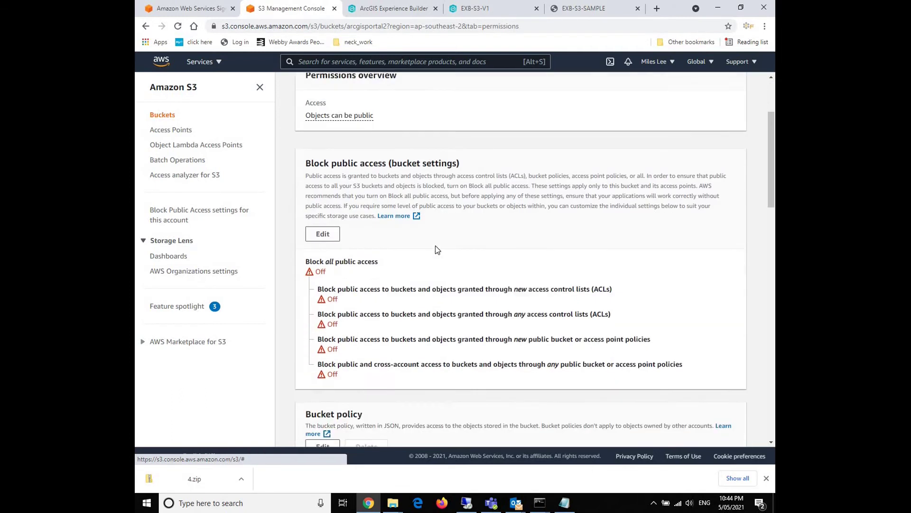
{"action": "scroll", "coordinate": [460, 300], "scroll_direction": "down", "scroll_amount": 5}
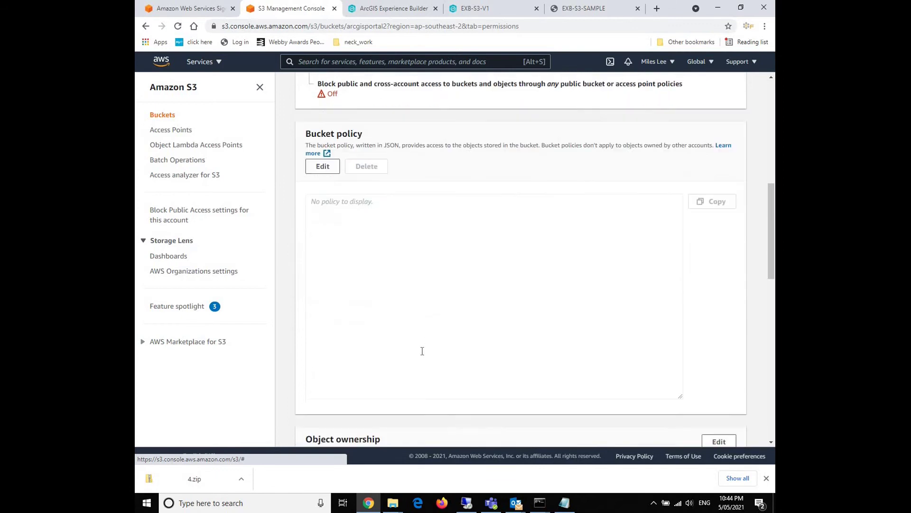
{"action": "scroll", "coordinate": [432, 332], "scroll_direction": "down", "scroll_amount": 4}
{"action": "scroll", "coordinate": [432, 326], "scroll_direction": "up", "scroll_amount": 4}
{"action": "scroll", "coordinate": [430, 251], "scroll_direction": "down", "scroll_amount": 7}
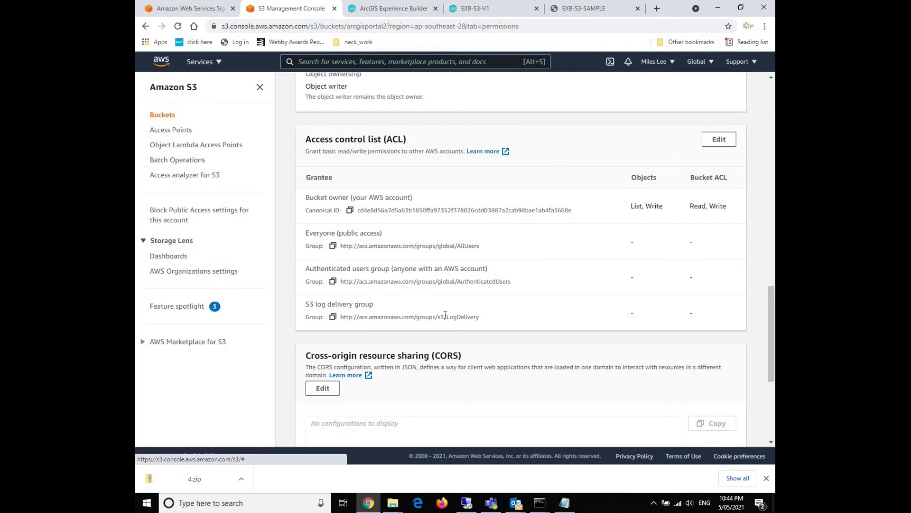
{"action": "scroll", "coordinate": [413, 384], "scroll_direction": "down", "scroll_amount": 2}
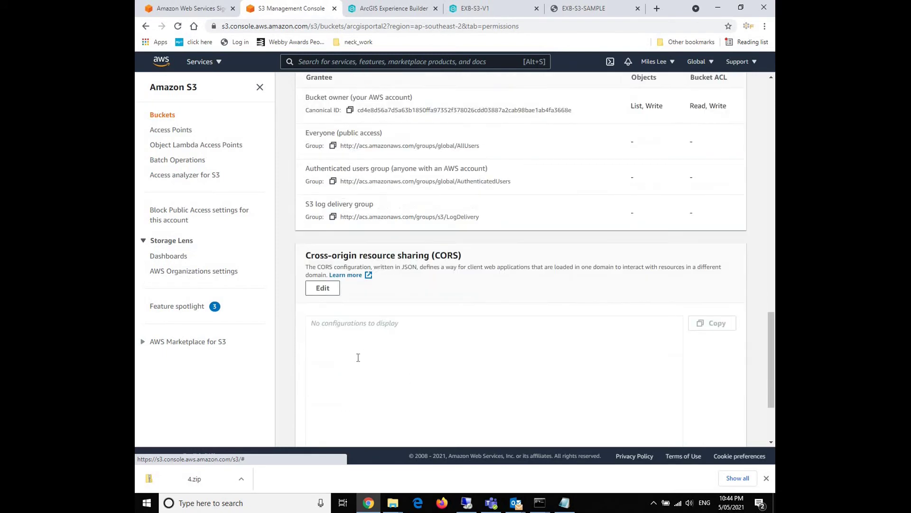
{"action": "scroll", "coordinate": [361, 360], "scroll_direction": "up", "scroll_amount": 3}
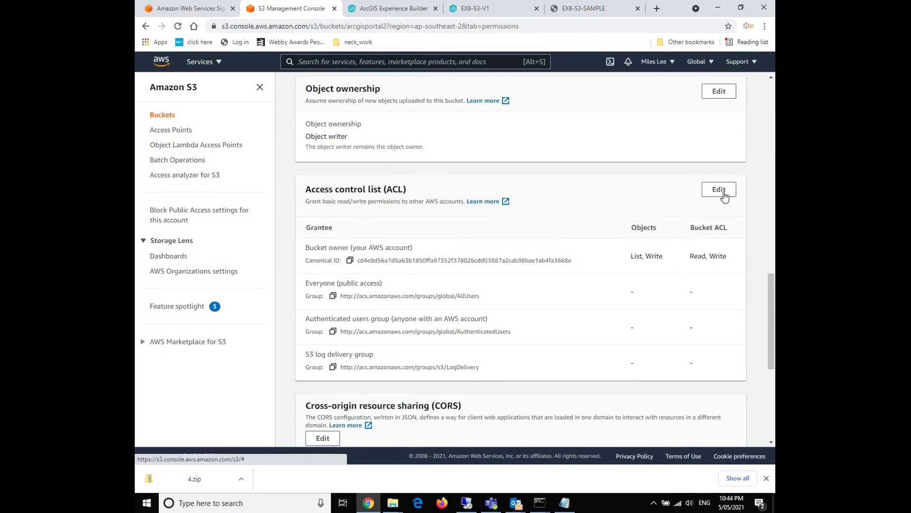
{"action": "scroll", "coordinate": [438, 293], "scroll_direction": "up", "scroll_amount": 10}
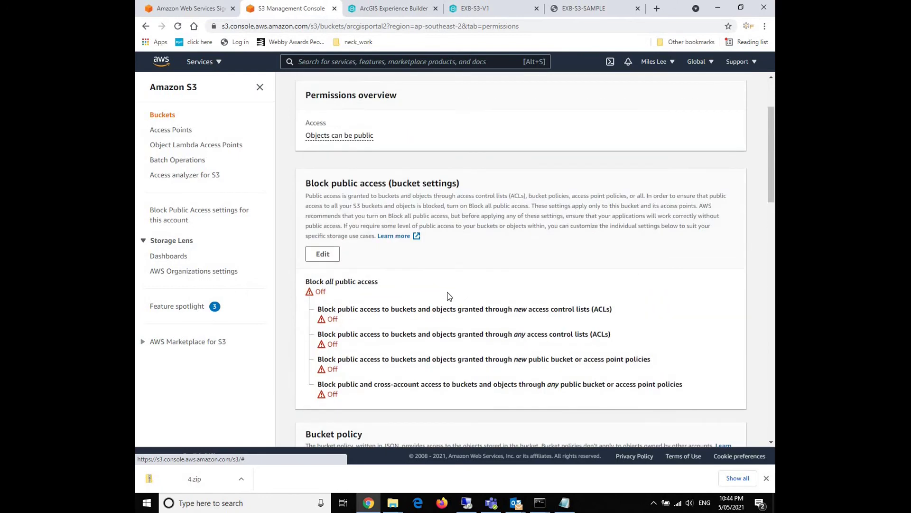
{"action": "scroll", "coordinate": [444, 309], "scroll_direction": "down", "scroll_amount": 7}
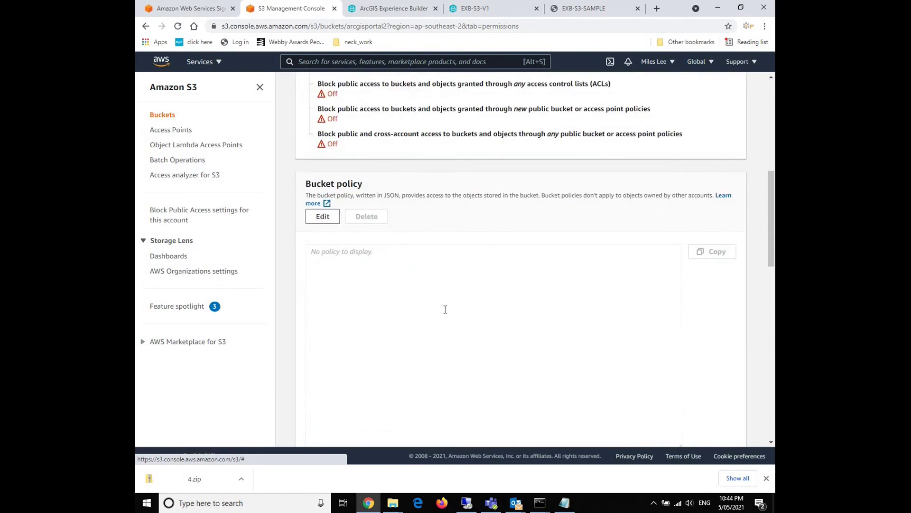
{"action": "scroll", "coordinate": [446, 310], "scroll_direction": "up", "scroll_amount": 4}
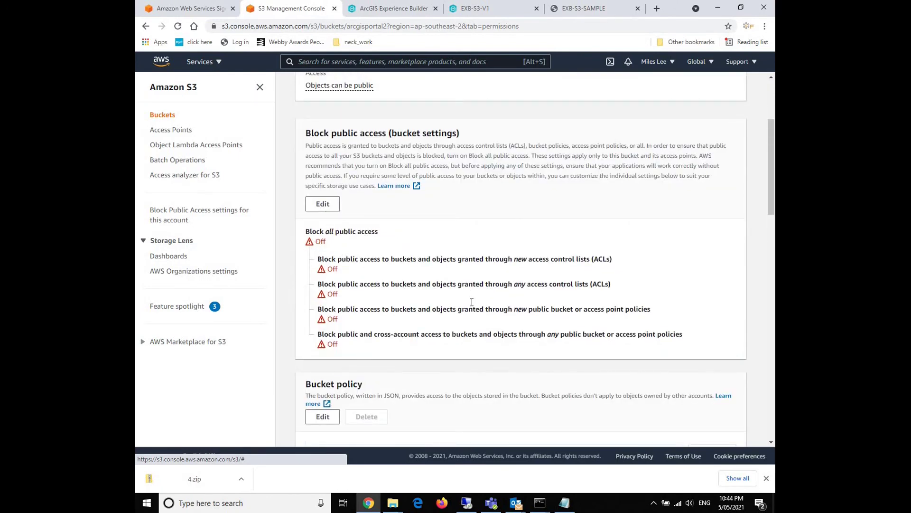
{"action": "scroll", "coordinate": [472, 302], "scroll_direction": "down", "scroll_amount": 10}
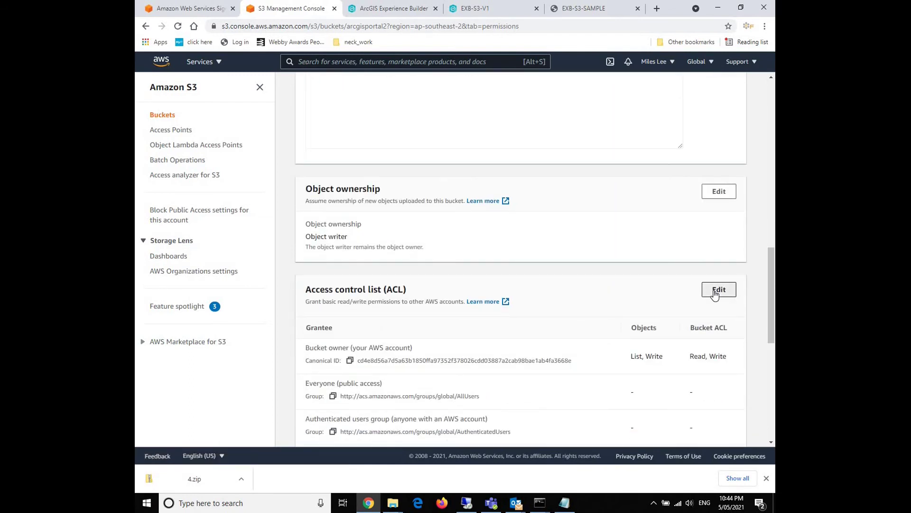
{"action": "left_click", "coordinate": [716, 294]}
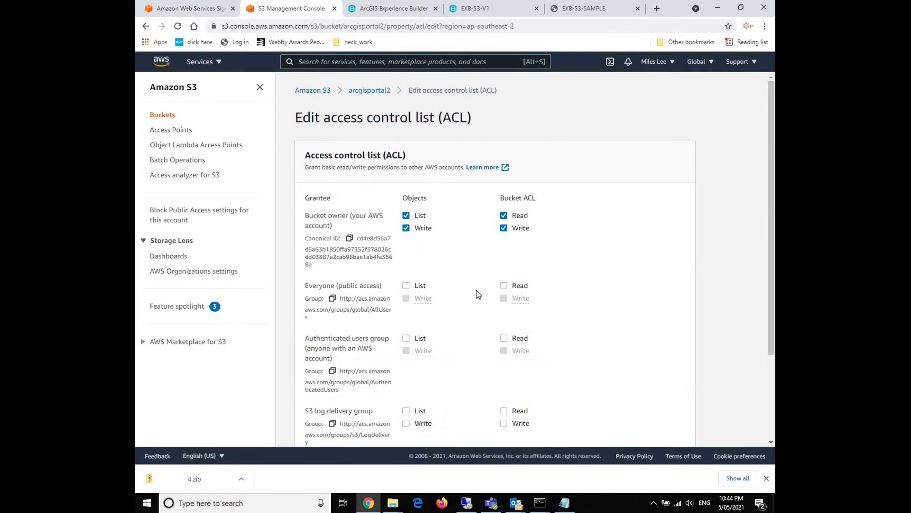
Grant Everyone (public access) Read in the bucket ACL, acknowledge the effects, and save.
{"action": "triple_click", "coordinate": [389, 285]}
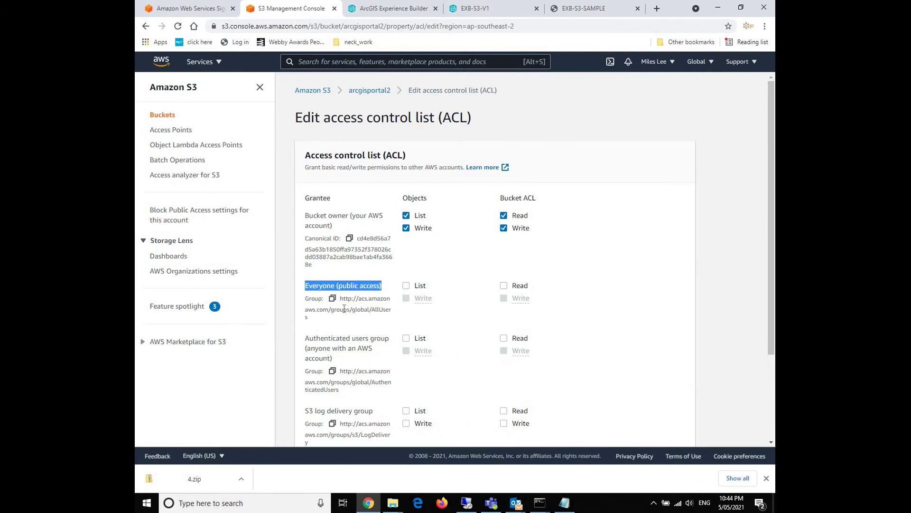
{"action": "left_click", "coordinate": [504, 285]}
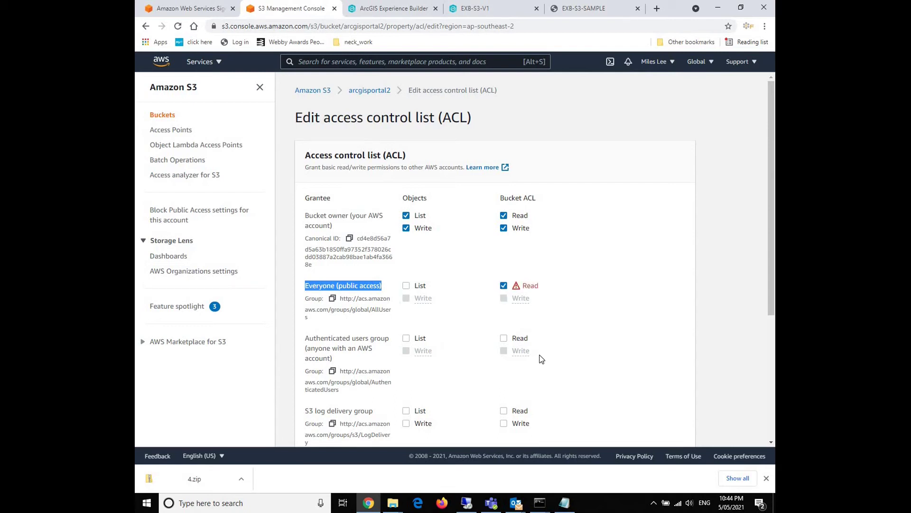
{"action": "scroll", "coordinate": [453, 377], "scroll_direction": "down", "scroll_amount": 2}
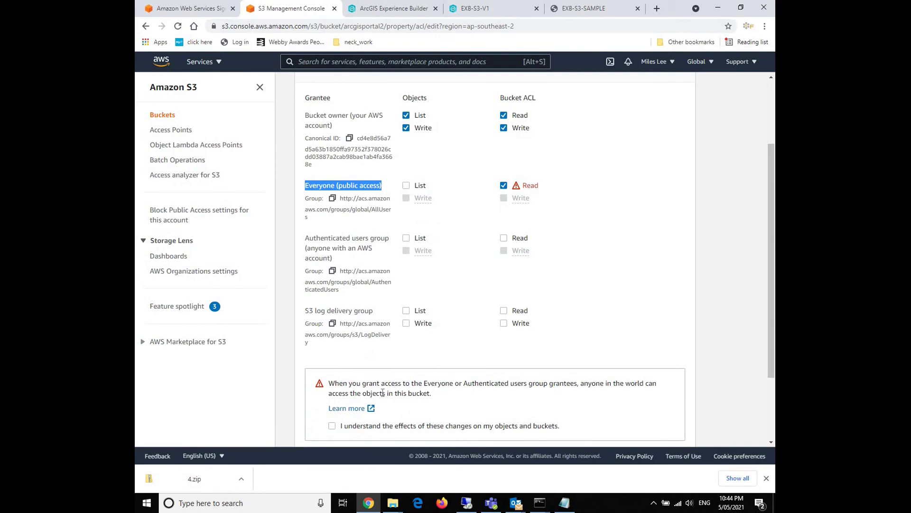
{"action": "scroll", "coordinate": [382, 393], "scroll_direction": "down", "scroll_amount": 2}
{"action": "left_click", "coordinate": [332, 329]}
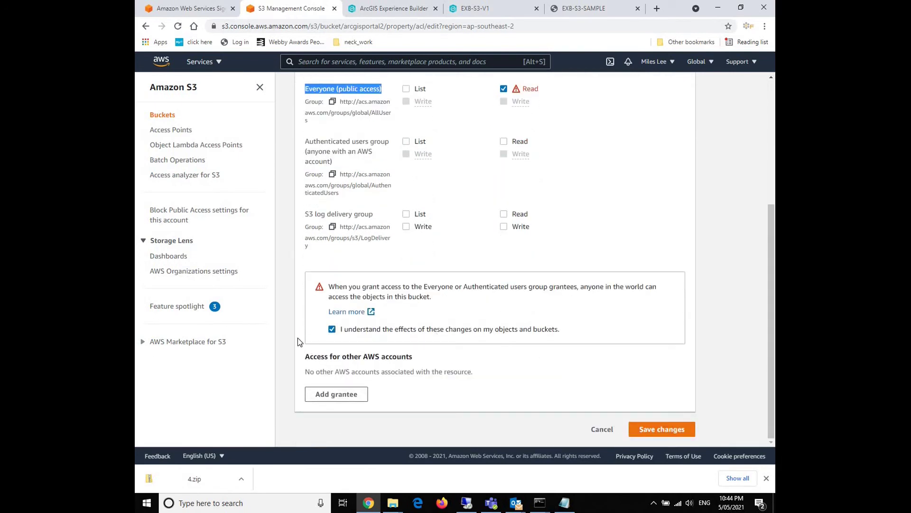
{"action": "left_click", "coordinate": [662, 430]}
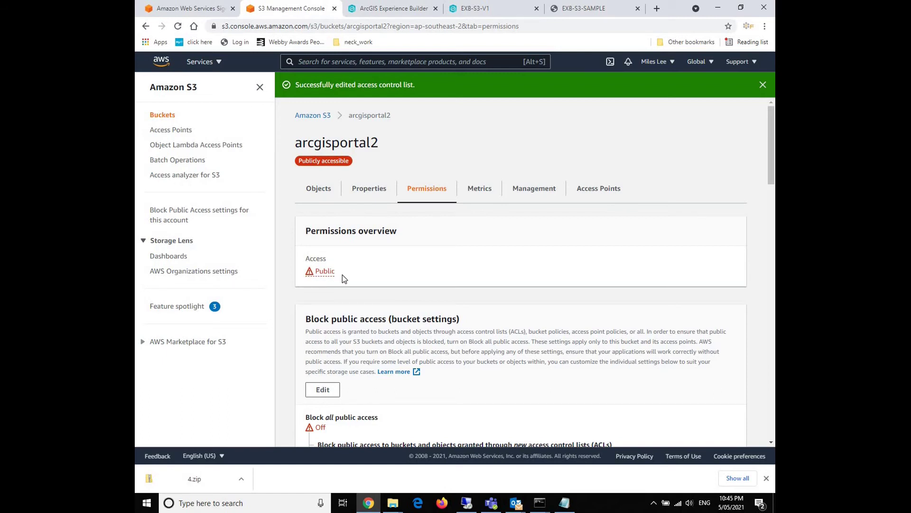
{"action": "left_click_drag", "start_coordinate": [343, 274], "coordinate": [487, 266]}
On the Objects tab, drag all 13 items from app folder 4 into the upload area.
{"action": "left_click", "coordinate": [486, 266]}
{"action": "left_click", "coordinate": [313, 189]}
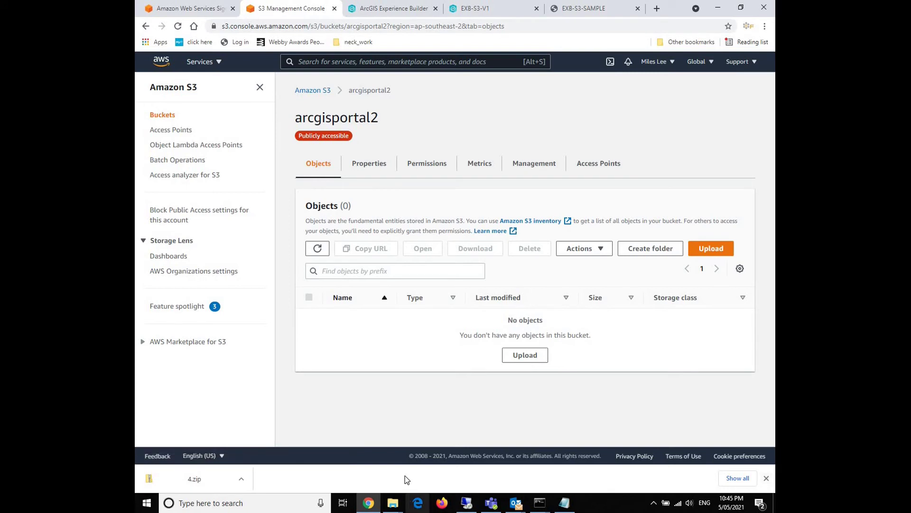
{"action": "left_click", "coordinate": [393, 503]}
{"action": "left_click", "coordinate": [486, 469]}
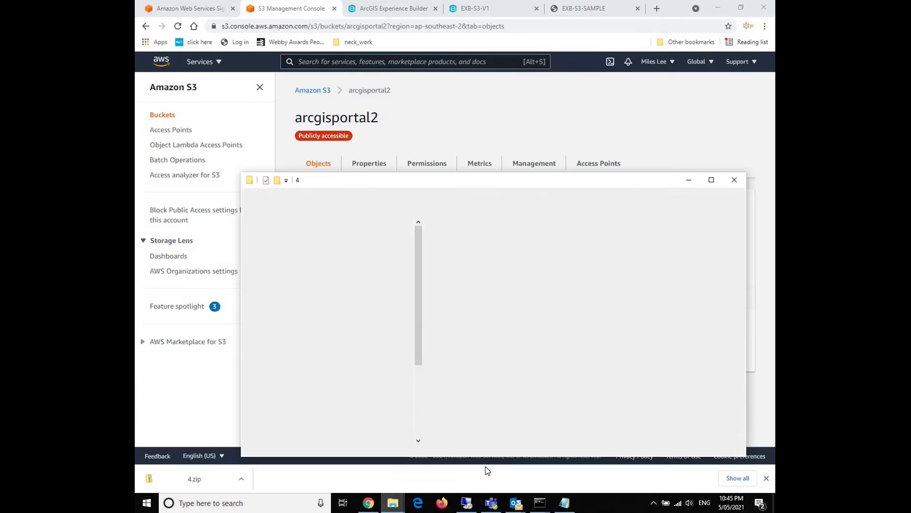
{"action": "left_click_drag", "start_coordinate": [662, 418], "coordinate": [393, 235]}
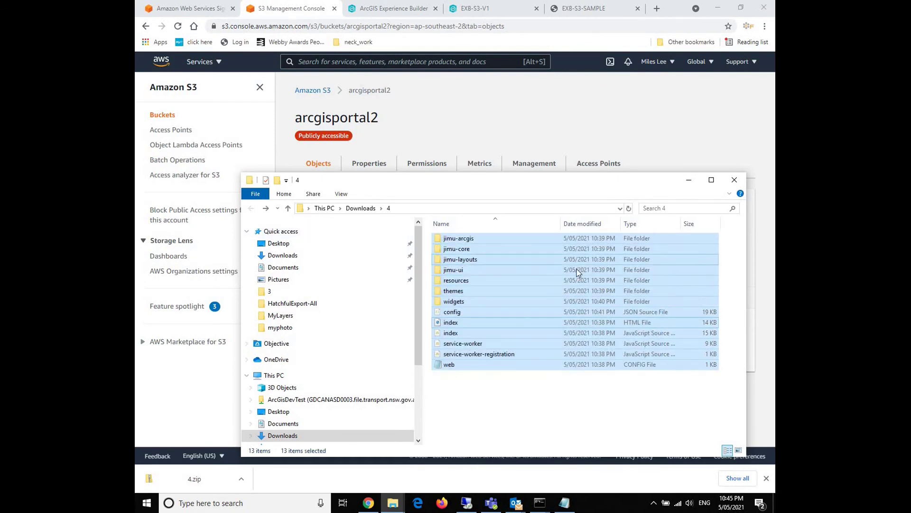
{"action": "left_click_drag", "start_coordinate": [479, 183], "coordinate": [410, 64]}
{"action": "left_click_drag", "start_coordinate": [348, 57], "coordinate": [644, 375]}
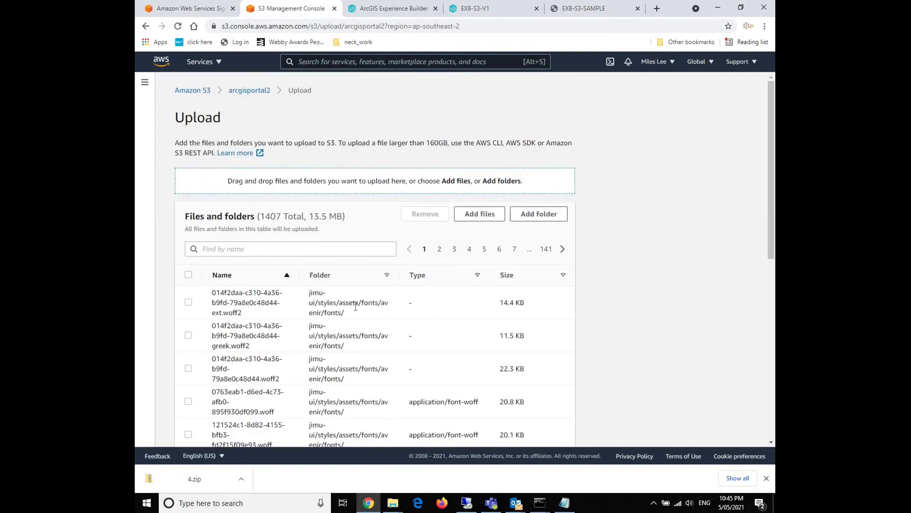
Select all 1407 queued files and set the upload permissions to grant public-read access.
{"action": "left_click", "coordinate": [189, 275]}
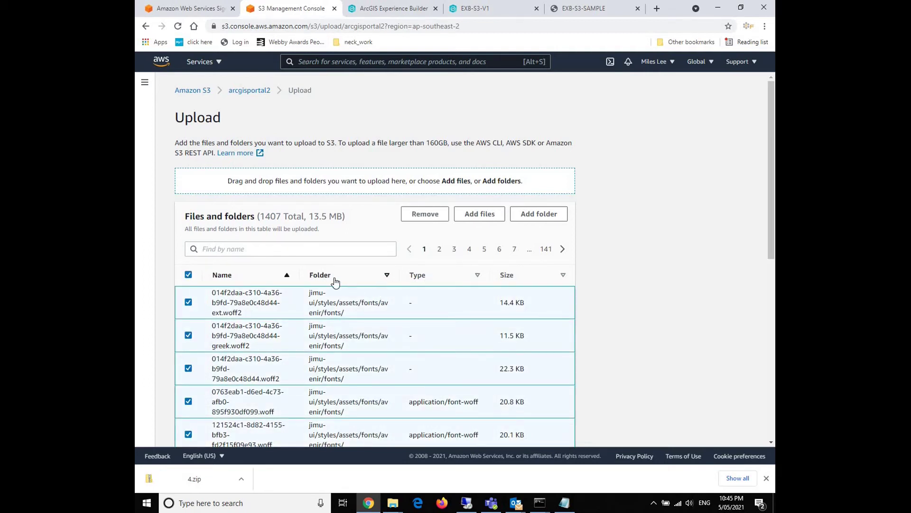
{"action": "scroll", "coordinate": [336, 282], "scroll_direction": "down", "scroll_amount": 10}
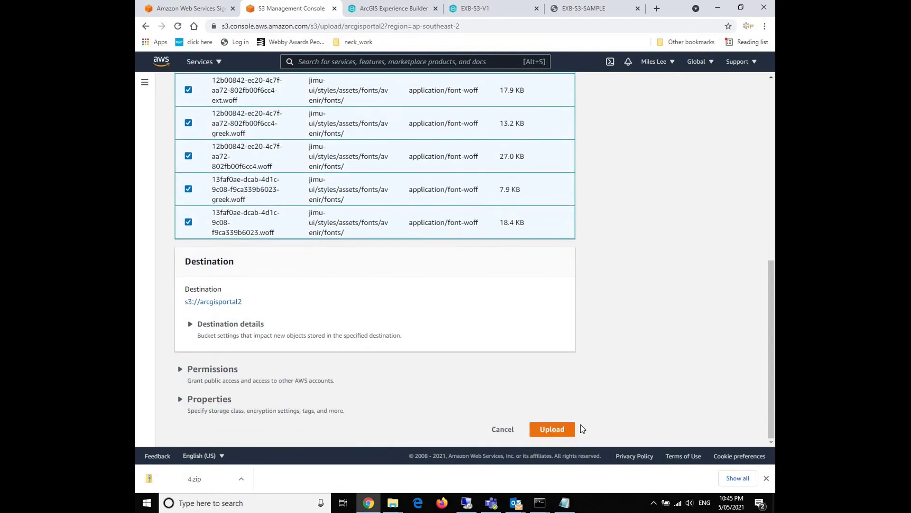
{"action": "left_click", "coordinate": [185, 375]}
{"action": "scroll", "coordinate": [231, 328], "scroll_direction": "down", "scroll_amount": 3}
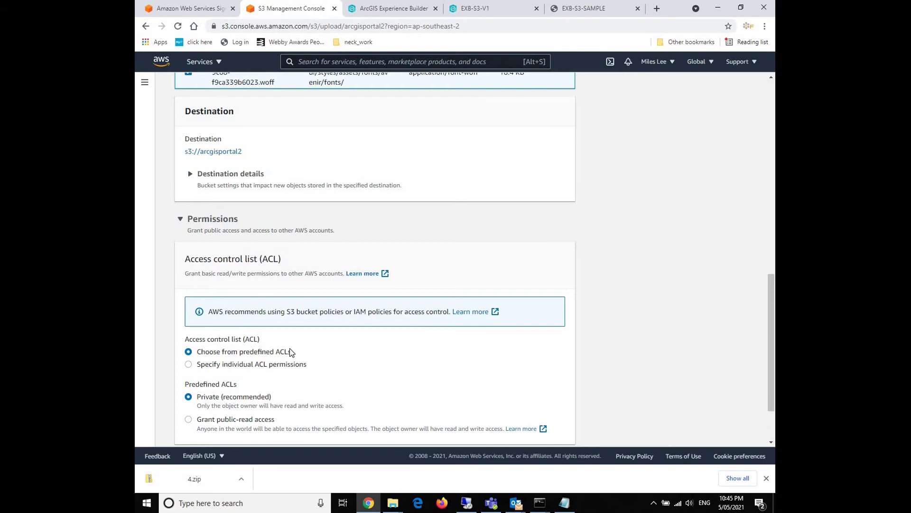
{"action": "scroll", "coordinate": [290, 348], "scroll_direction": "down", "scroll_amount": 1}
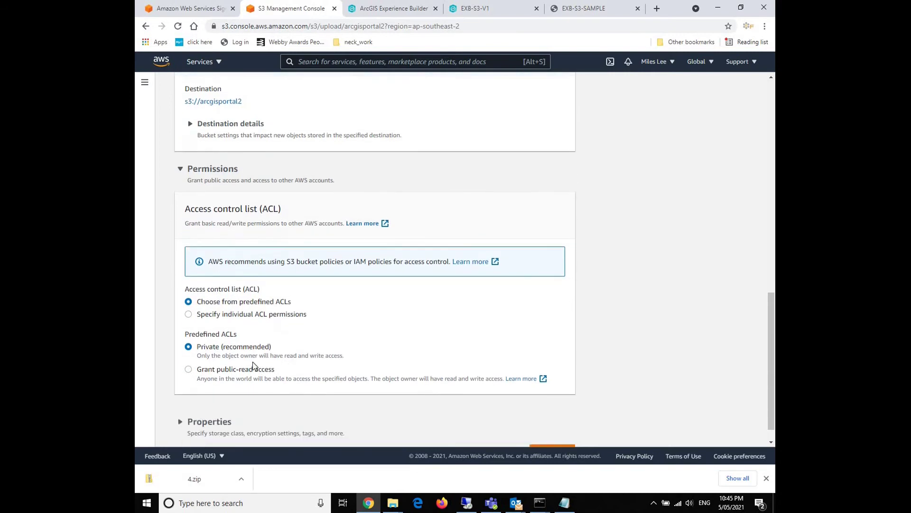
{"action": "left_click", "coordinate": [188, 369]}
{"action": "scroll", "coordinate": [259, 338], "scroll_direction": "down", "scroll_amount": 2}
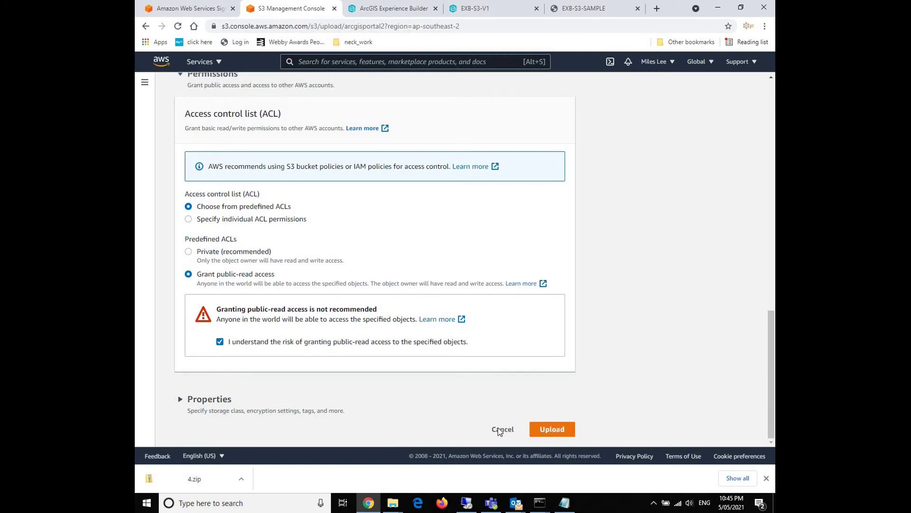
Review the upload properties, keeping Standard storage class, and dismiss the download notice.
{"action": "left_click", "coordinate": [205, 406]}
{"action": "scroll", "coordinate": [275, 313], "scroll_direction": "down", "scroll_amount": 5}
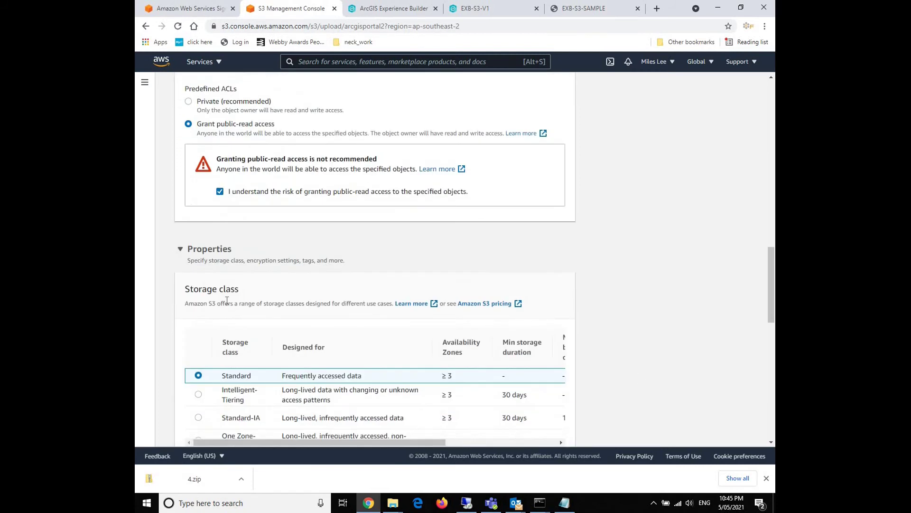
{"action": "scroll", "coordinate": [278, 317], "scroll_direction": "down", "scroll_amount": 5}
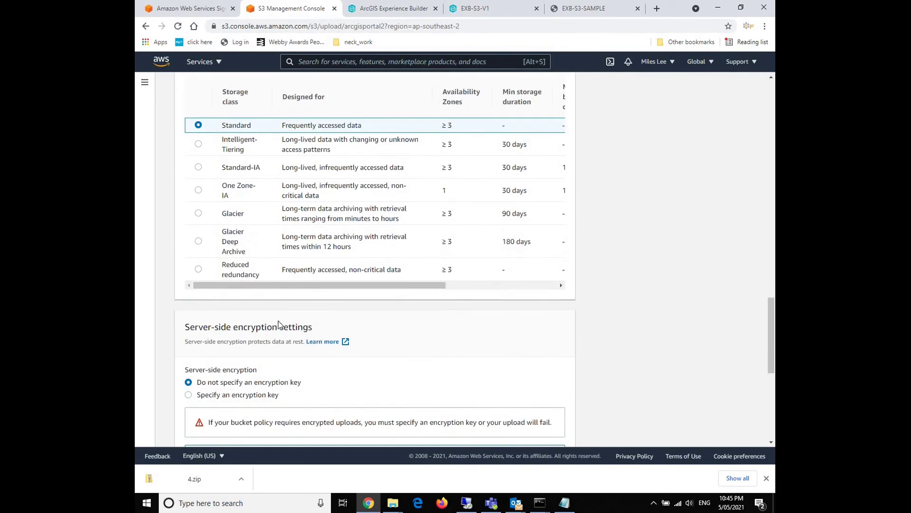
{"action": "scroll", "coordinate": [478, 328], "scroll_direction": "down", "scroll_amount": 5}
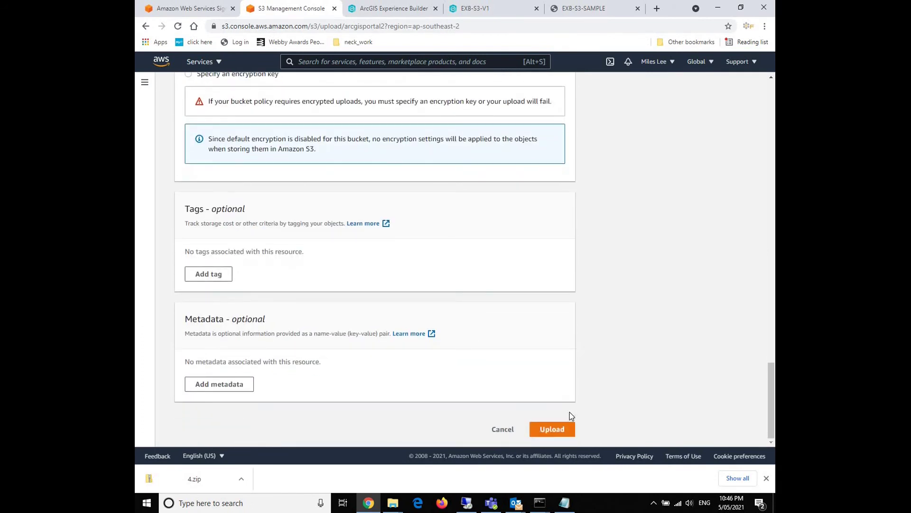
{"action": "left_click", "coordinate": [766, 477]}
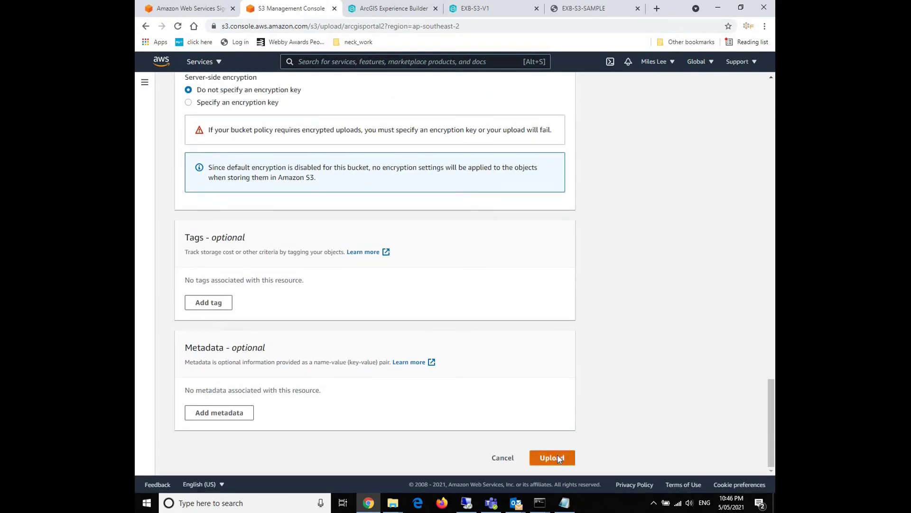
Upload all 1407 files (13.5 MB) to arcgisportal2 with zero failures.
{"action": "left_click", "coordinate": [558, 458]}
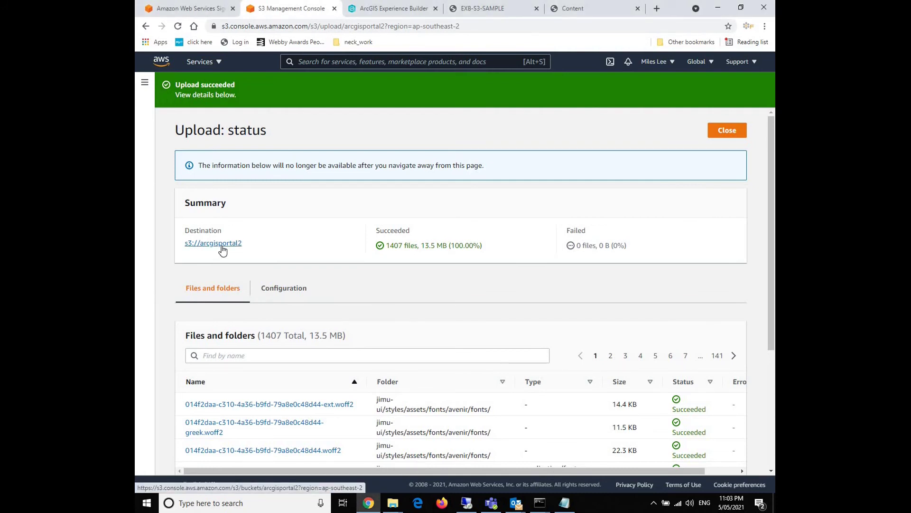
Select all 1407 objects in arcgisportal2 and make them public through Actions > Make public.
{"action": "left_click", "coordinate": [221, 247]}
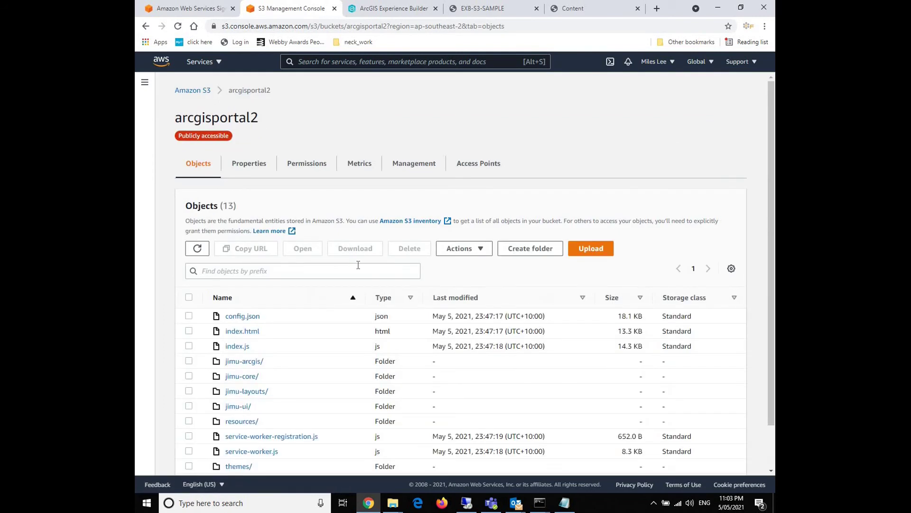
{"action": "left_click", "coordinate": [188, 297]}
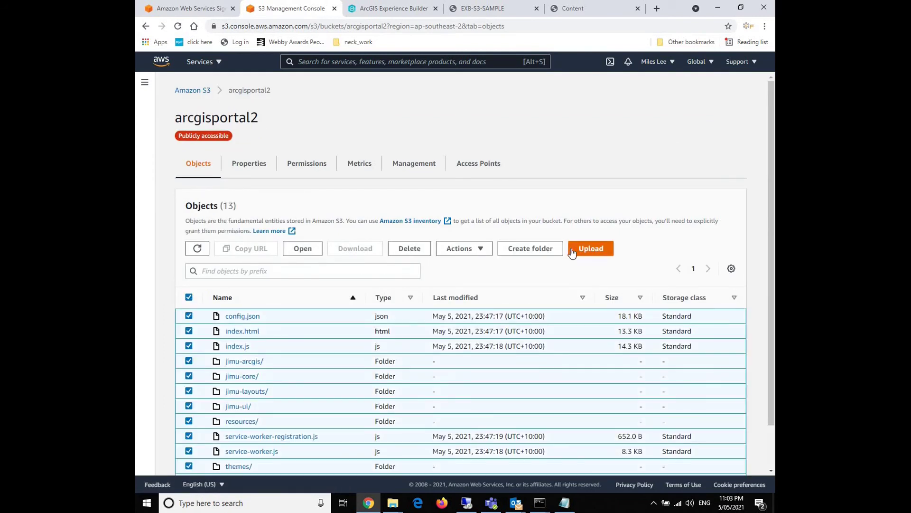
{"action": "left_click", "coordinate": [477, 249]}
{"action": "scroll", "coordinate": [512, 332], "scroll_direction": "down", "scroll_amount": 2}
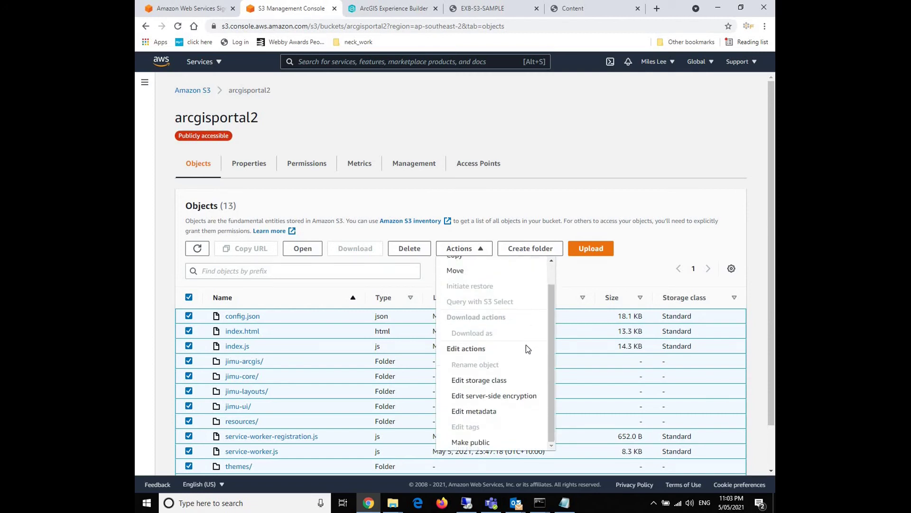
{"action": "left_click", "coordinate": [471, 442]}
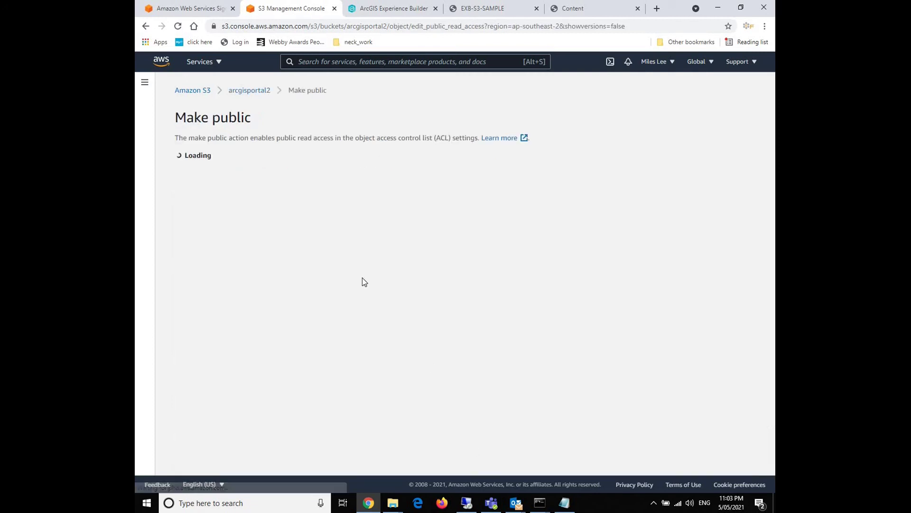
{"action": "scroll", "coordinate": [356, 270], "scroll_direction": "down", "scroll_amount": 2}
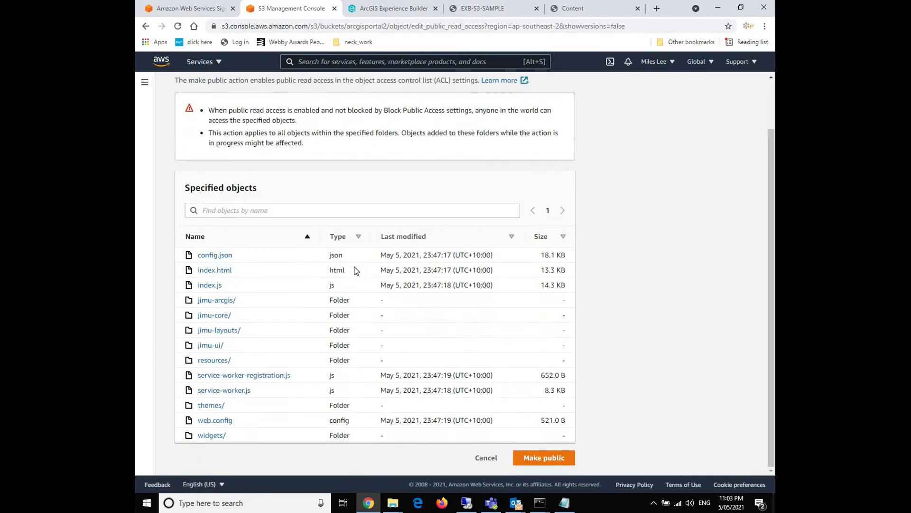
{"action": "left_click", "coordinate": [545, 458]}
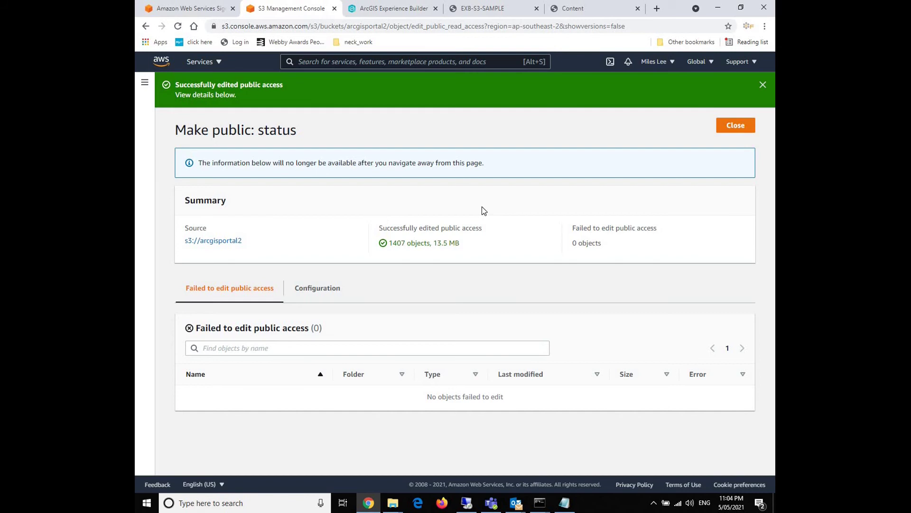
Copy index.html's object URL from arcgisportal2 and return to the EXB-S3-SAMPLE settings page.
{"action": "left_click", "coordinate": [229, 243]}
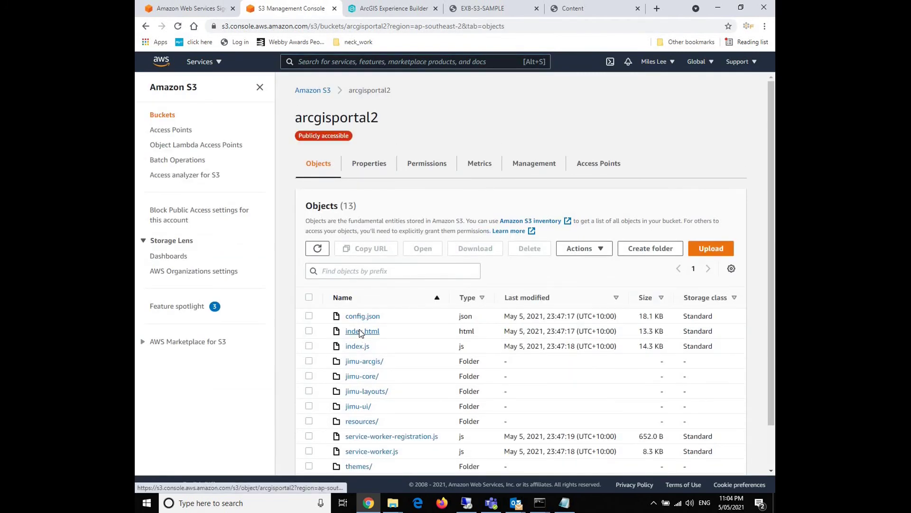
{"action": "left_click", "coordinate": [360, 332]}
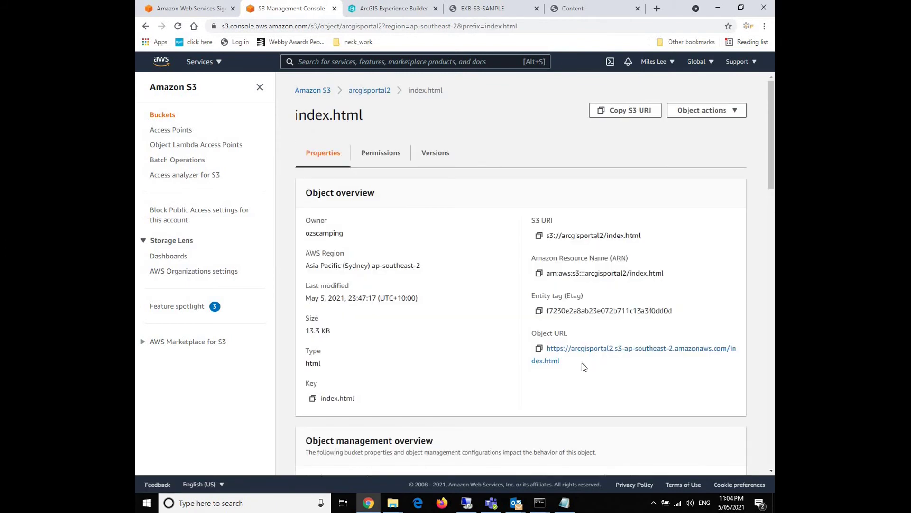
{"action": "left_click_drag", "start_coordinate": [560, 360], "coordinate": [550, 353]}
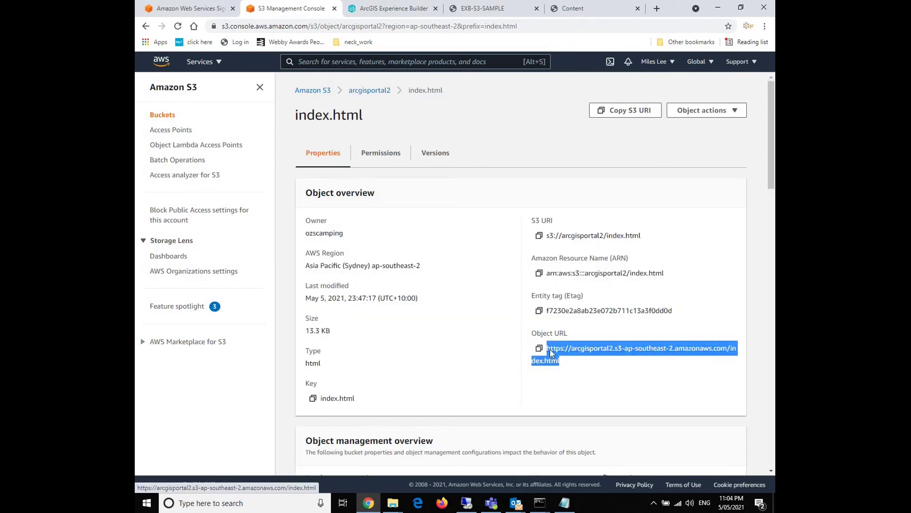
{"action": "right_click", "coordinate": [550, 352]}
{"action": "left_click", "coordinate": [583, 429]}
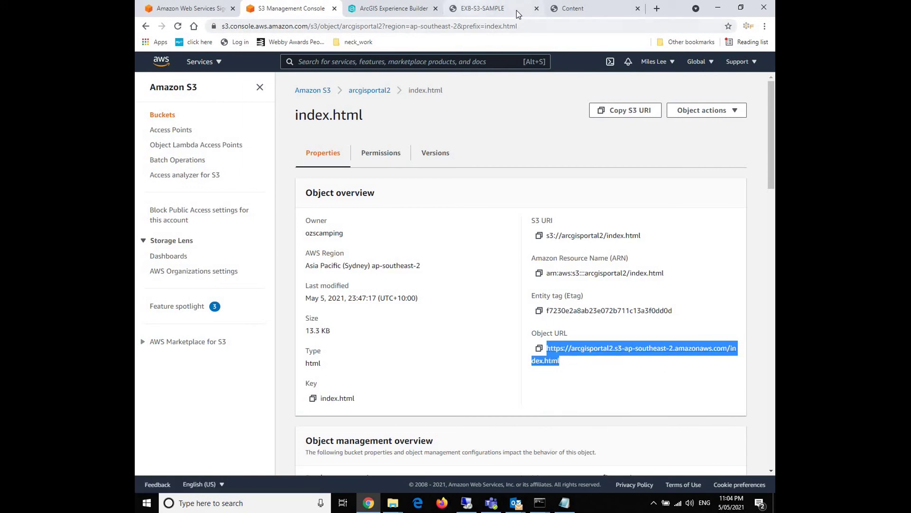
{"action": "left_click", "coordinate": [490, 7]}
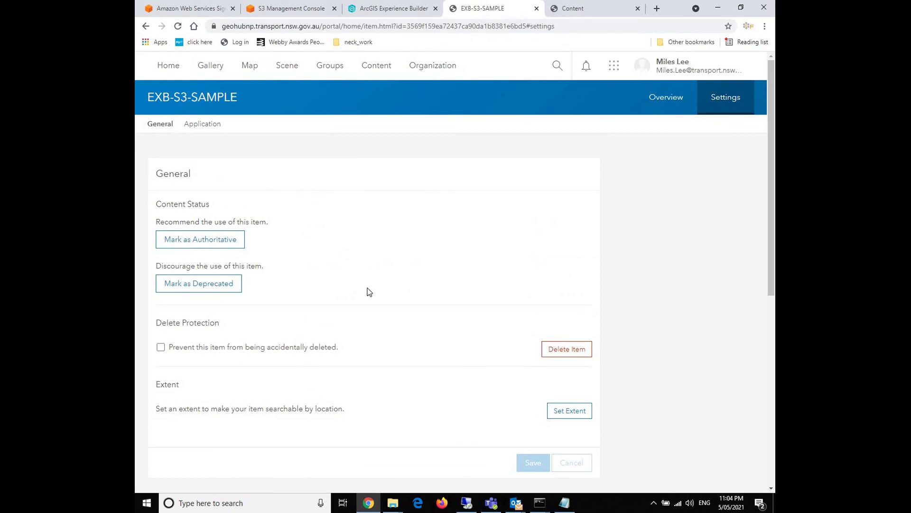
{"action": "scroll", "coordinate": [534, 422], "scroll_direction": "down", "scroll_amount": 5}
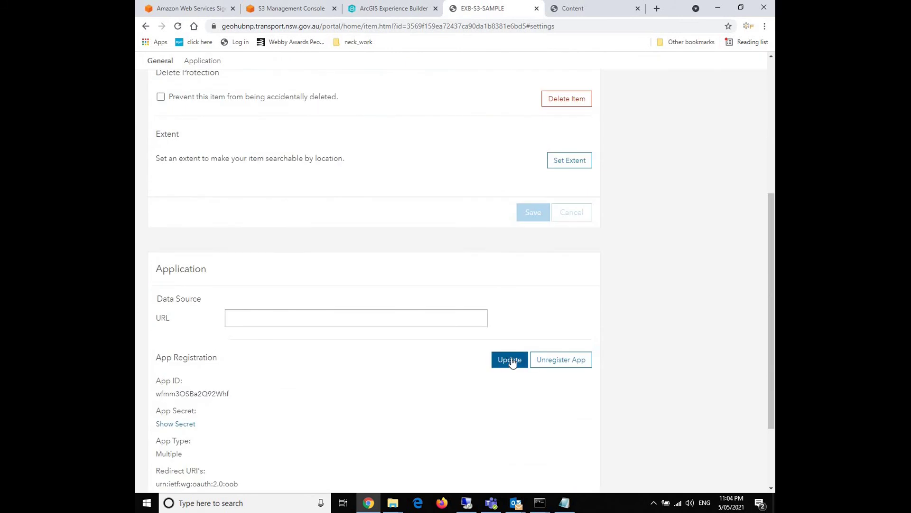
{"action": "left_click", "coordinate": [509, 360]}
{"action": "left_click", "coordinate": [374, 289]}
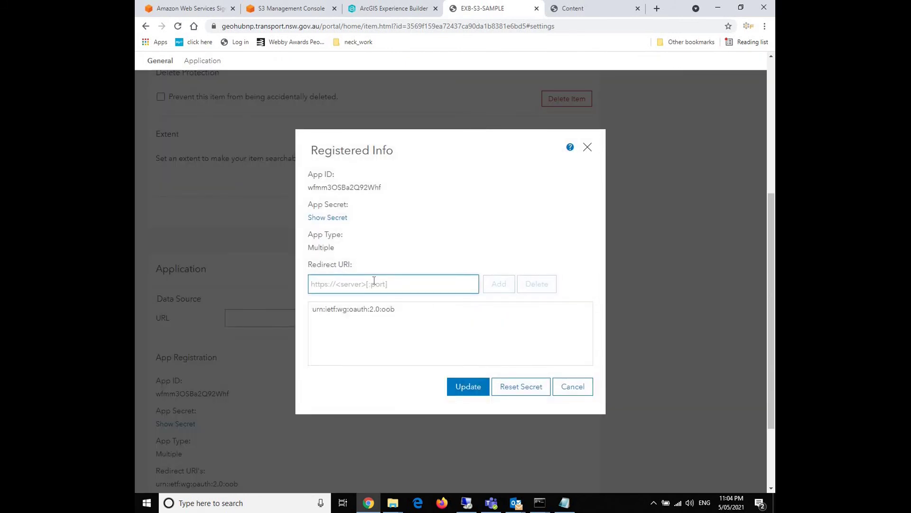
{"action": "key", "text": "ctrl+v"}
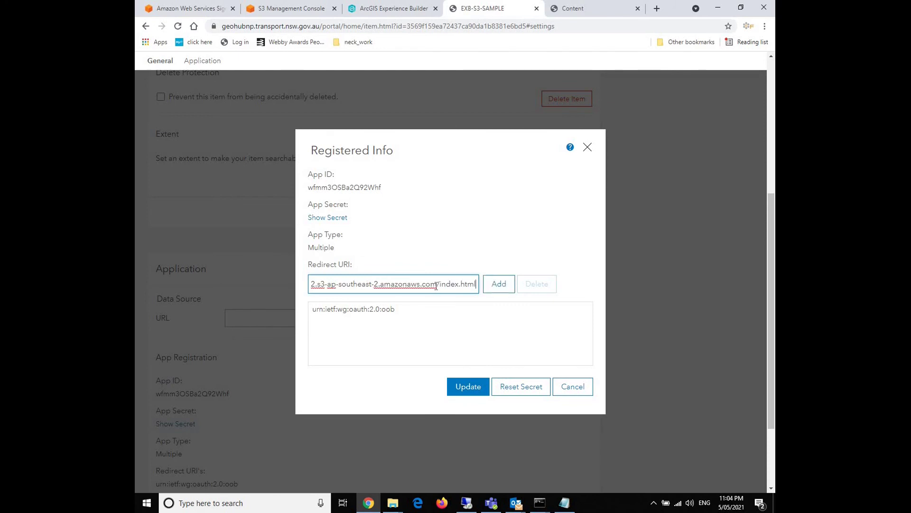
{"action": "left_click_drag", "start_coordinate": [436, 285], "coordinate": [494, 291]}
{"action": "key", "text": "BackSpace"}
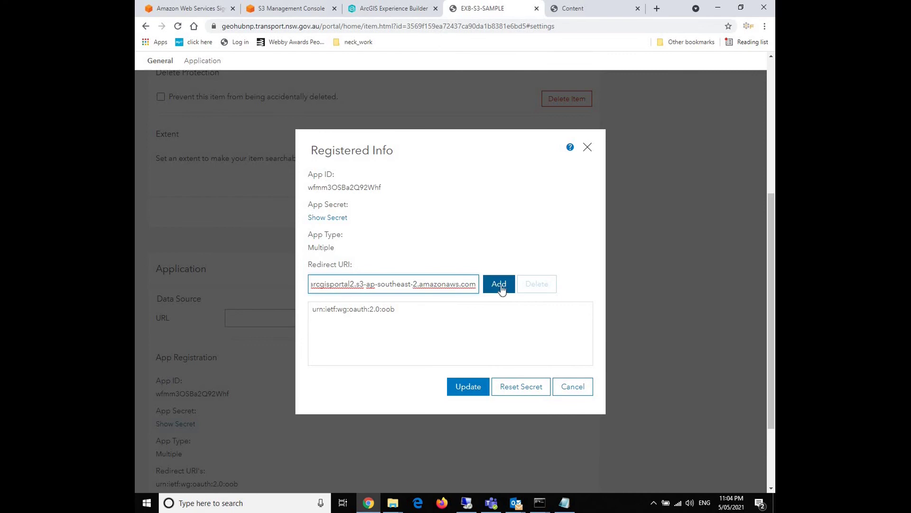
{"action": "left_click", "coordinate": [497, 286]}
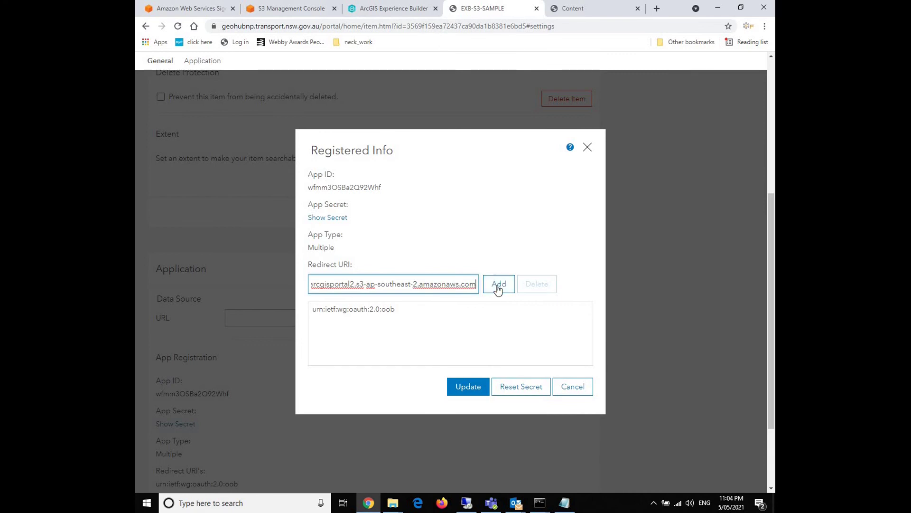
{"action": "left_click", "coordinate": [484, 387]}
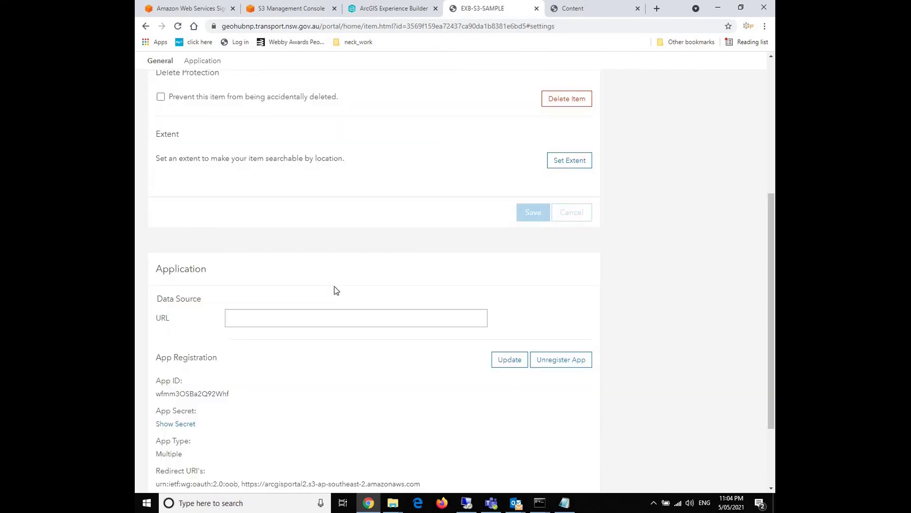
{"action": "scroll", "coordinate": [369, 356], "scroll_direction": "down", "scroll_amount": 2}
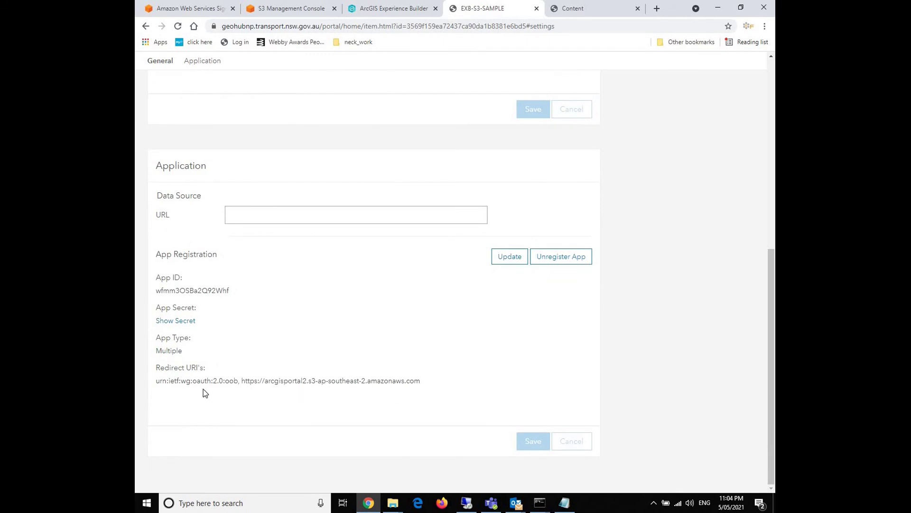
{"action": "scroll", "coordinate": [495, 369], "scroll_direction": "up", "scroll_amount": 10}
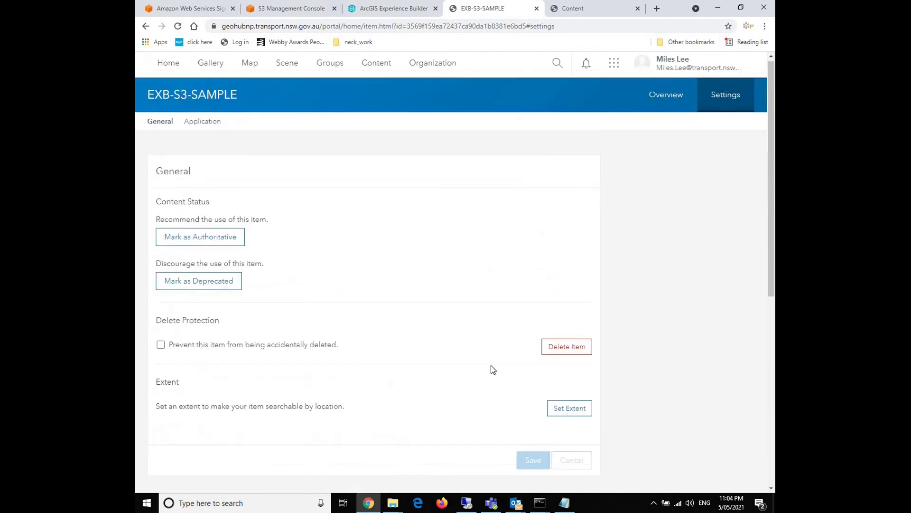
Review the sample app's custom layers widget, then bring up the portal app launcher from My Content.
{"action": "left_click", "coordinate": [581, 8]}
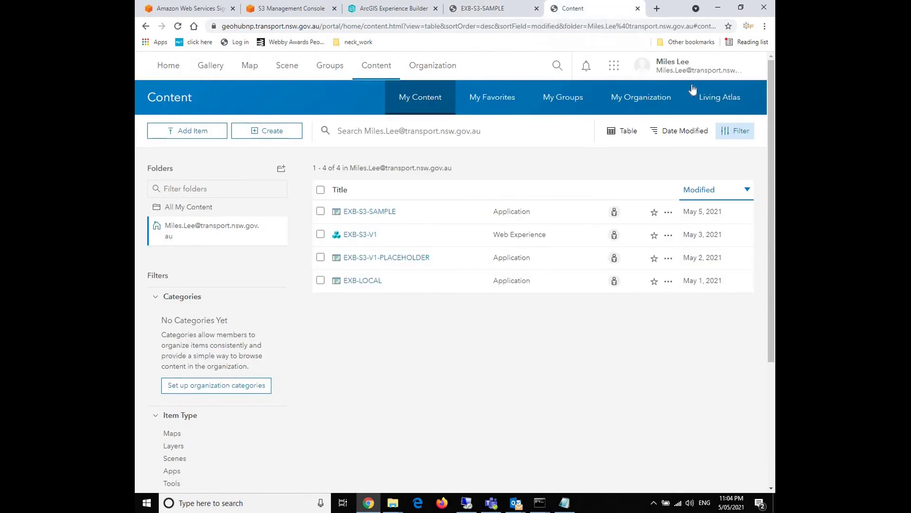
{"action": "left_click", "coordinate": [614, 67]}
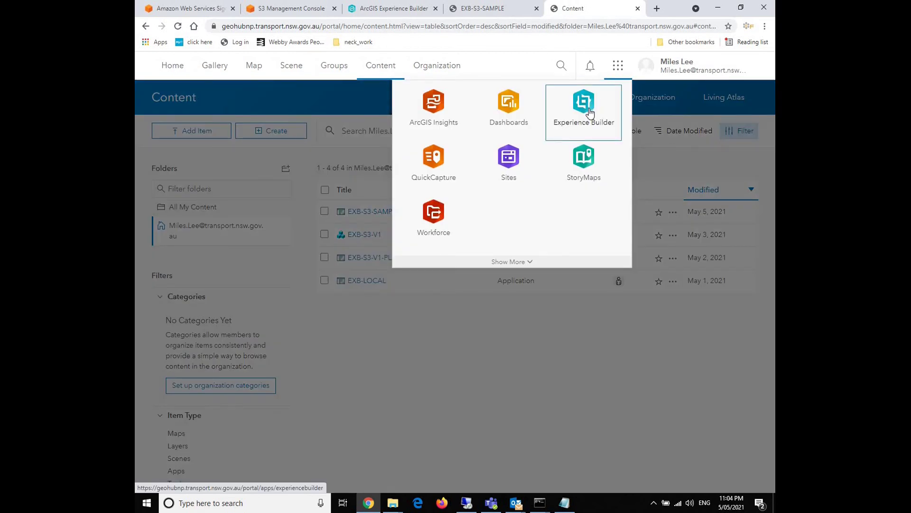
{"action": "left_click", "coordinate": [521, 348]}
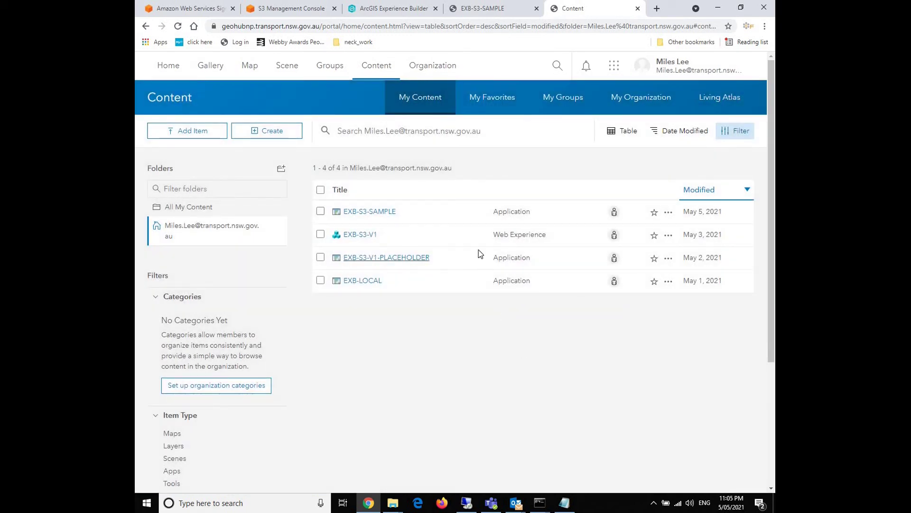
{"action": "left_click", "coordinate": [394, 8]}
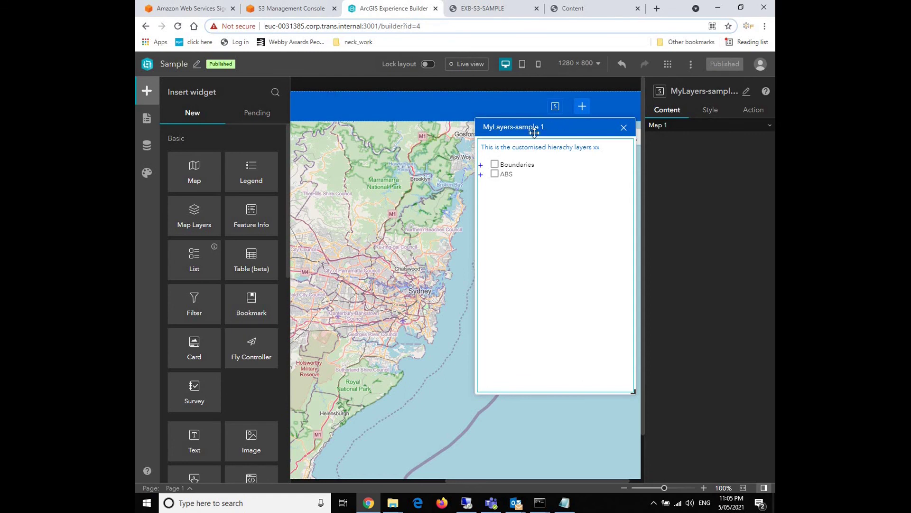
{"action": "left_click", "coordinate": [581, 7]}
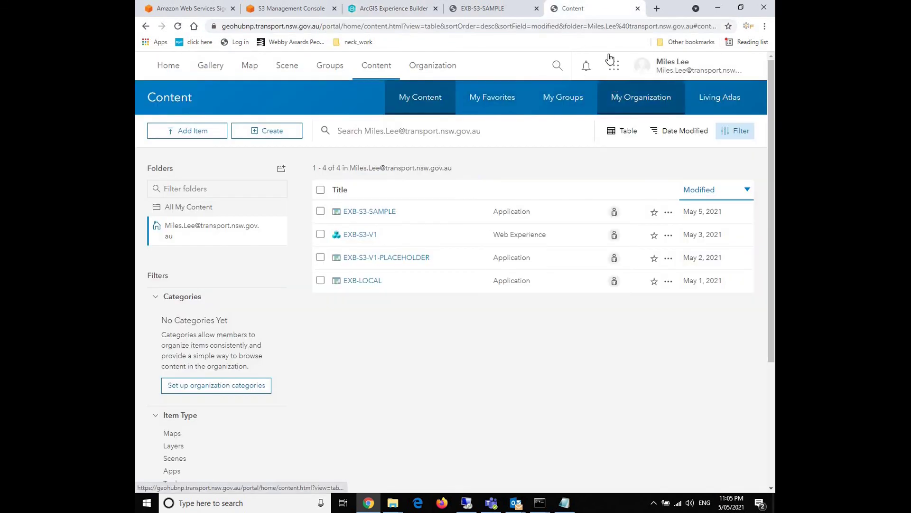
{"action": "left_click", "coordinate": [614, 69]}
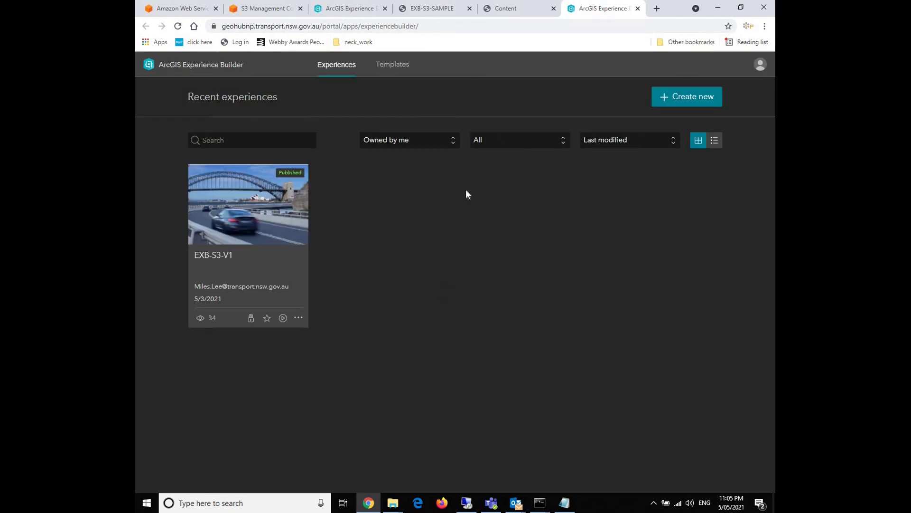
Create a new experience from the Blank fullscreen app default template.
{"action": "left_click", "coordinate": [674, 98]}
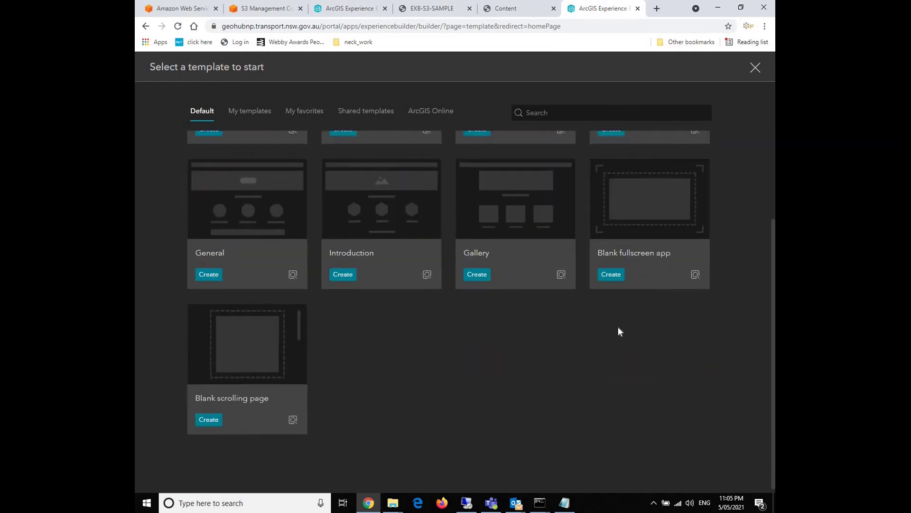
{"action": "scroll", "coordinate": [517, 357], "scroll_direction": "up", "scroll_amount": 1}
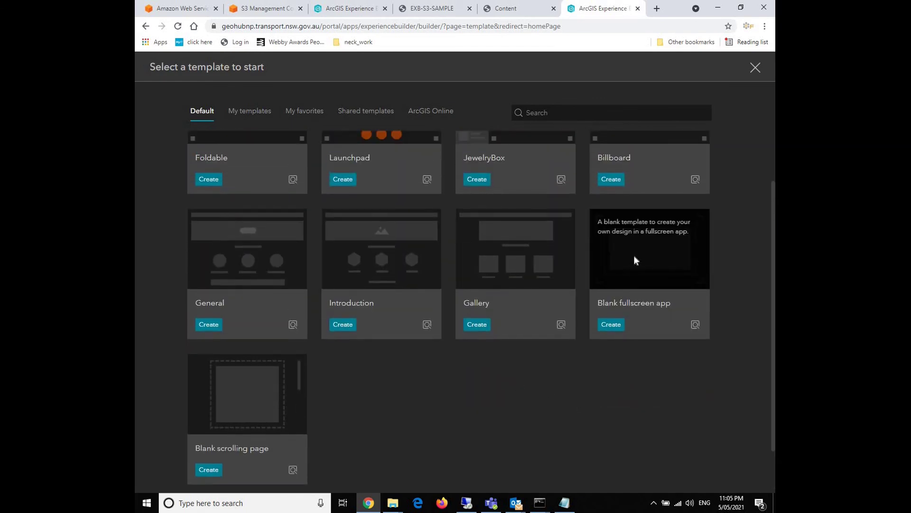
{"action": "left_click", "coordinate": [611, 324]}
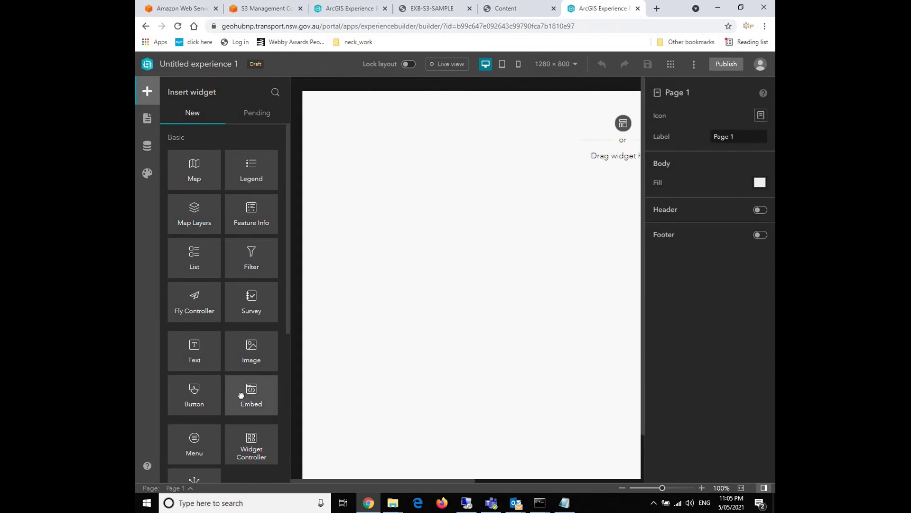
Add a full-size Embed widget pointing at the S3 index.html URL and save.
{"action": "left_click_drag", "start_coordinate": [241, 395], "coordinate": [457, 274]}
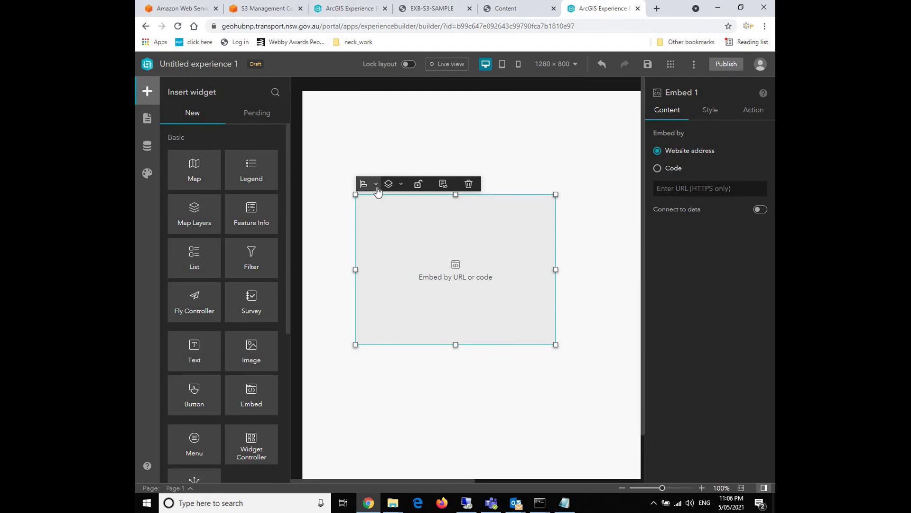
{"action": "left_click", "coordinate": [376, 185]}
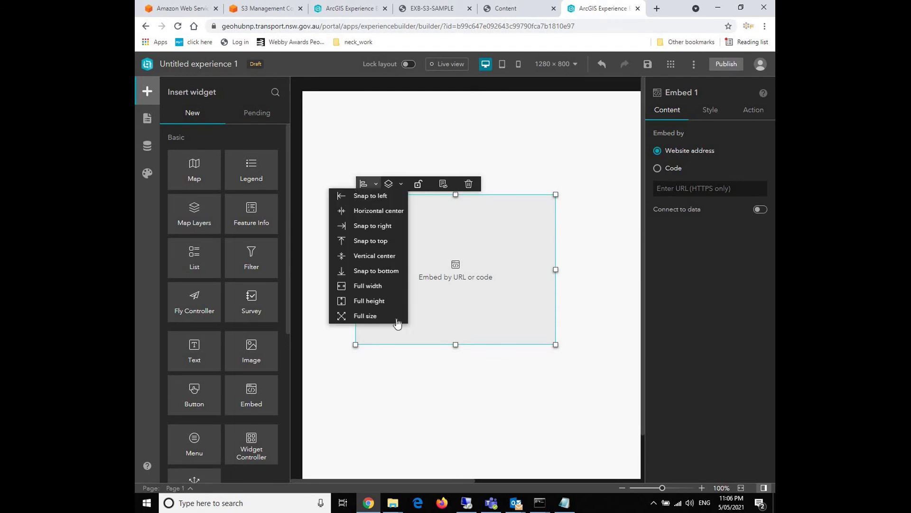
{"action": "left_click", "coordinate": [372, 317]}
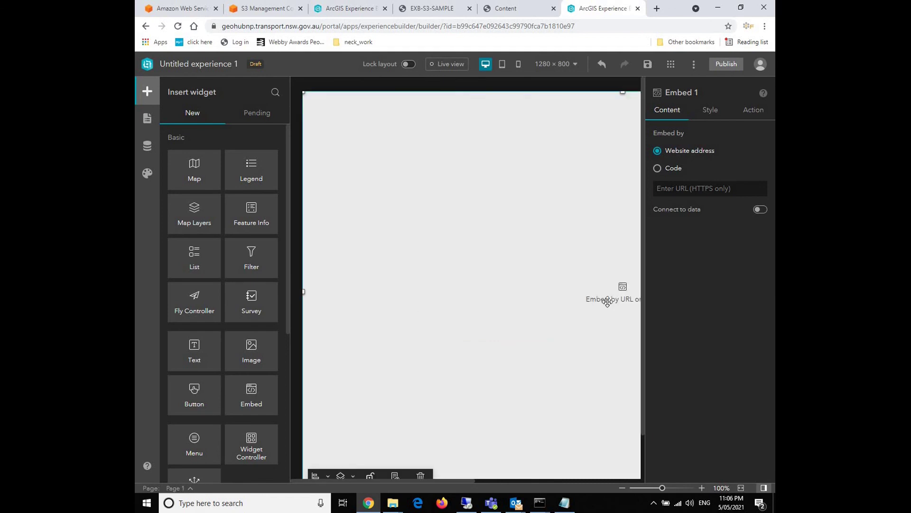
{"action": "left_click", "coordinate": [710, 188]}
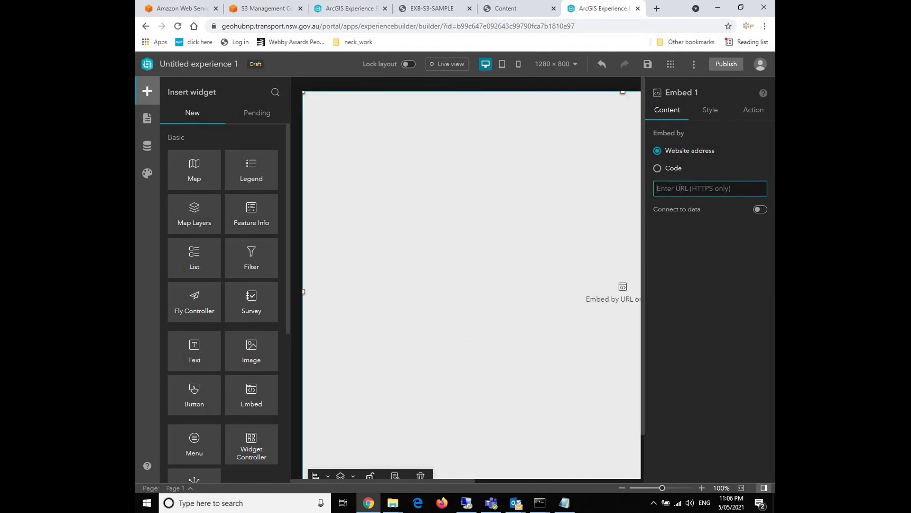
{"action": "key", "text": "ctrl+v"}
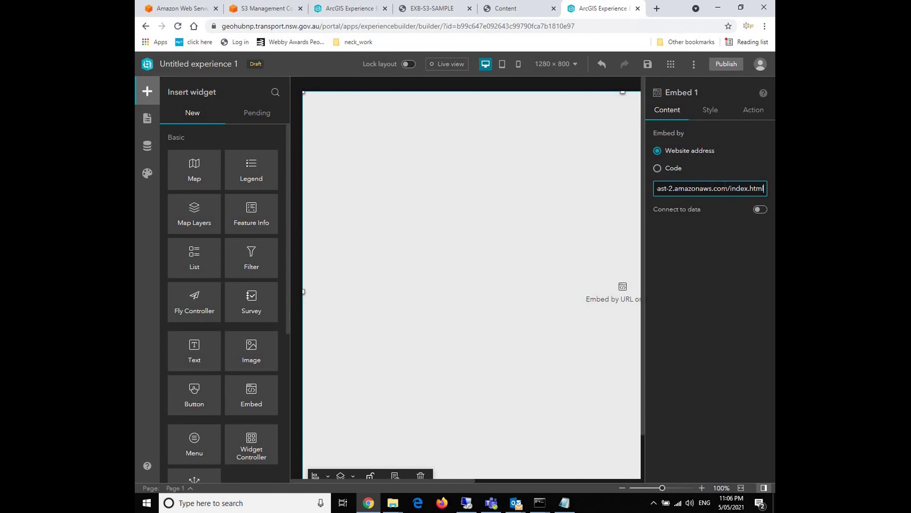
{"action": "left_click", "coordinate": [648, 64]}
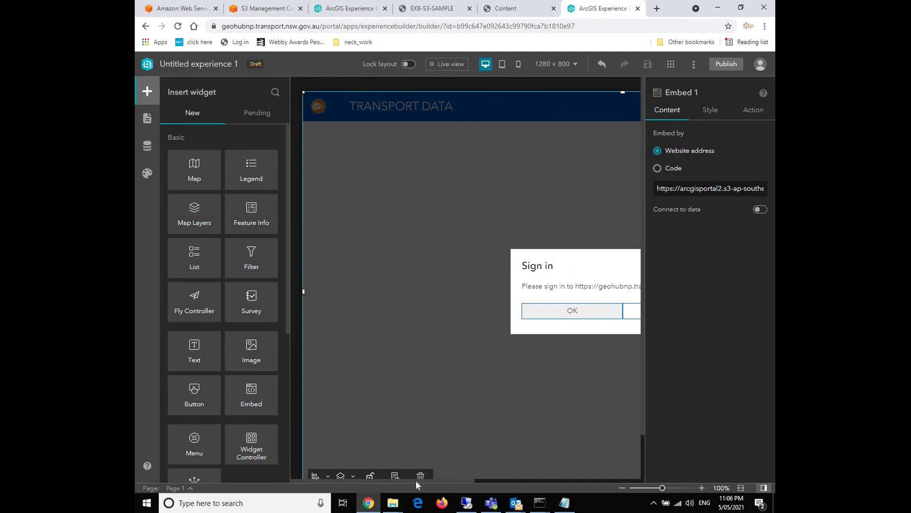
Publish Untitled experience 1.
{"action": "left_click_drag", "start_coordinate": [416, 480], "coordinate": [471, 481]}
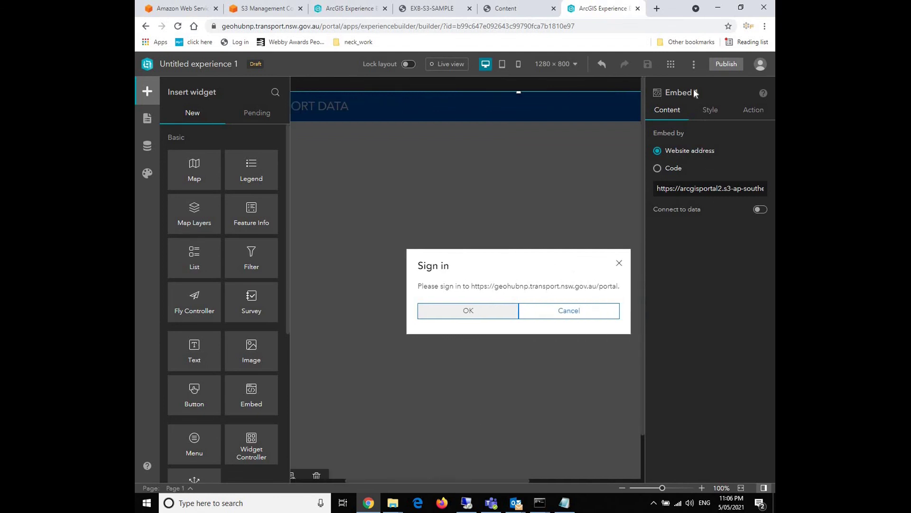
{"action": "left_click", "coordinate": [720, 67]}
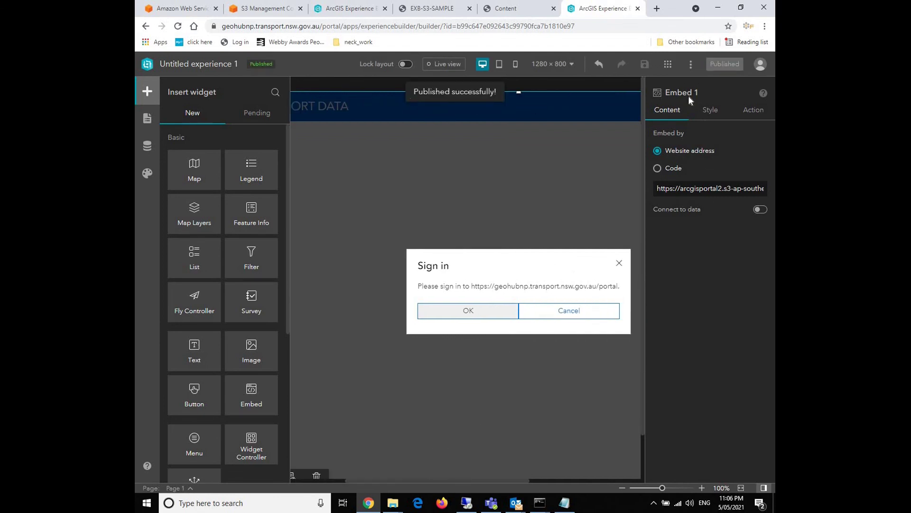
{"action": "left_click", "coordinate": [691, 64]}
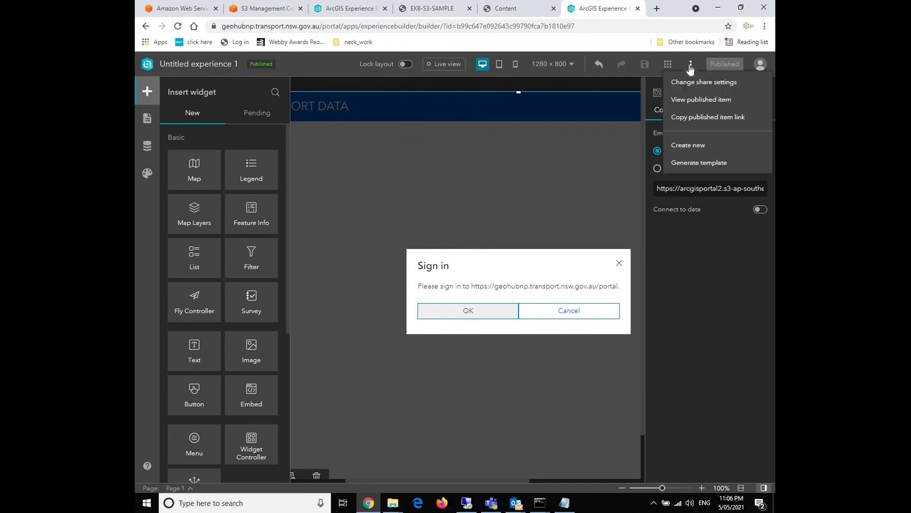
View the published item, accept the sign-in prompt and allow portal account access.
{"action": "left_click", "coordinate": [690, 101]}
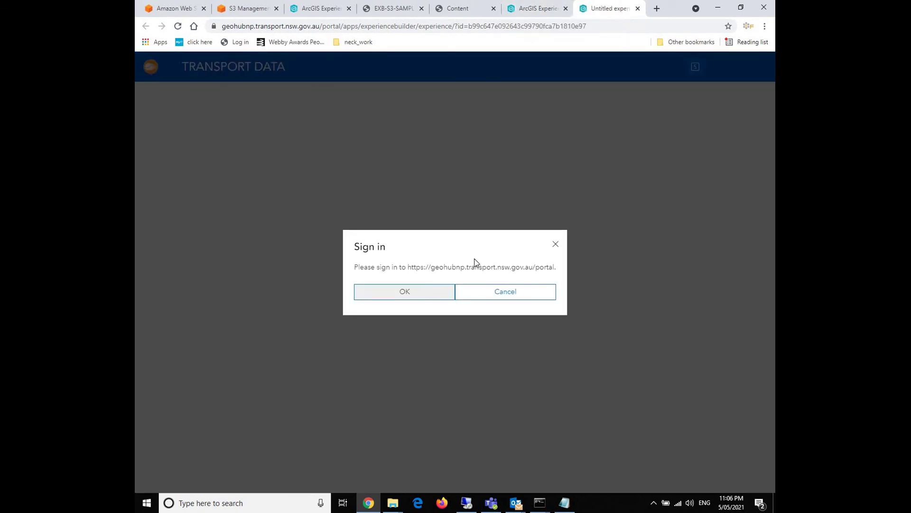
{"action": "left_click", "coordinate": [416, 297]}
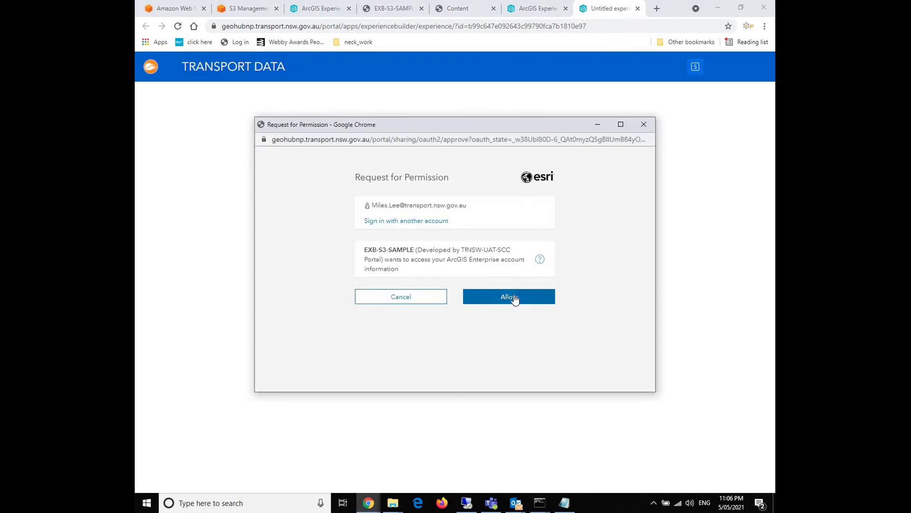
{"action": "left_click", "coordinate": [499, 296]}
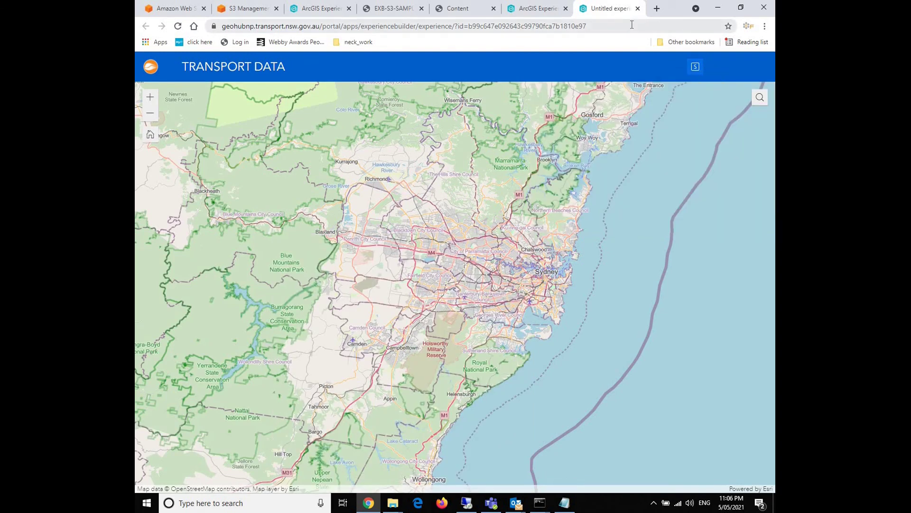
Copy the published experience's full address from the address bar.
{"action": "left_click", "coordinate": [606, 25]}
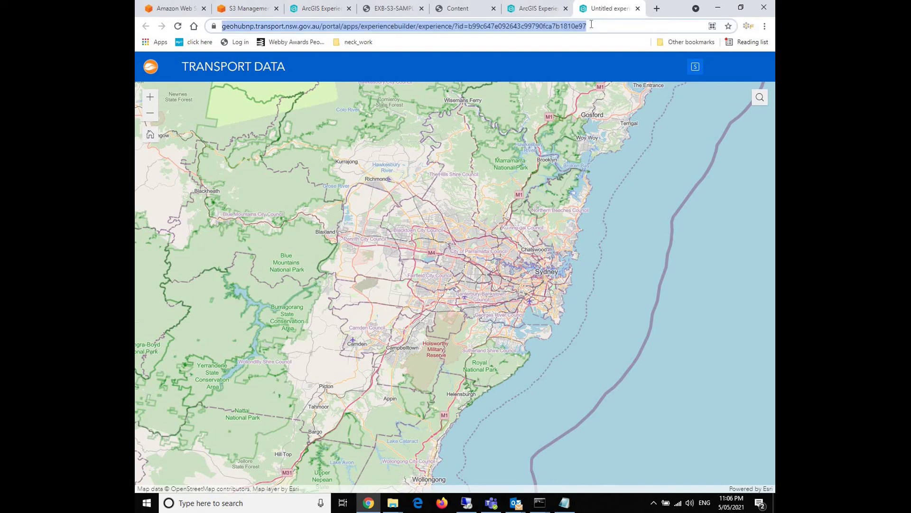
{"action": "left_click_drag", "start_coordinate": [592, 24], "coordinate": [215, 28]}
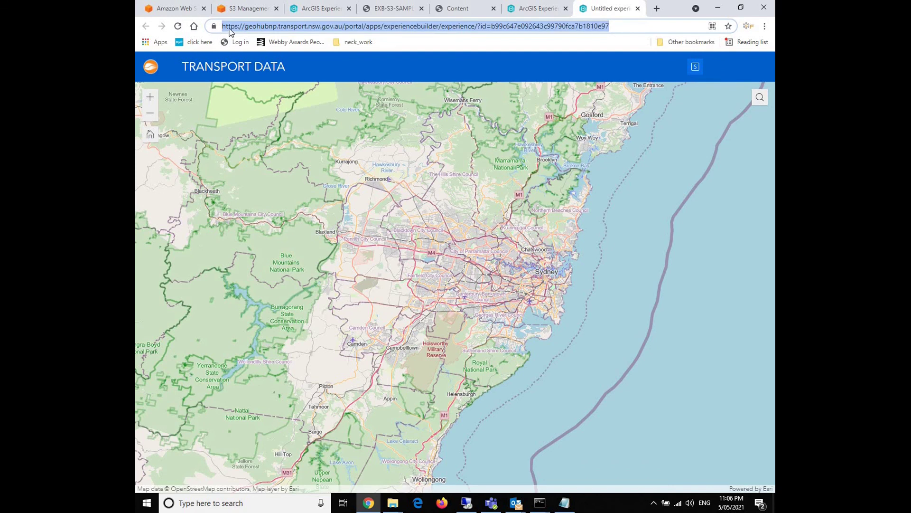
{"action": "left_click", "coordinate": [627, 26]}
{"action": "key", "text": "ctrl+a"}
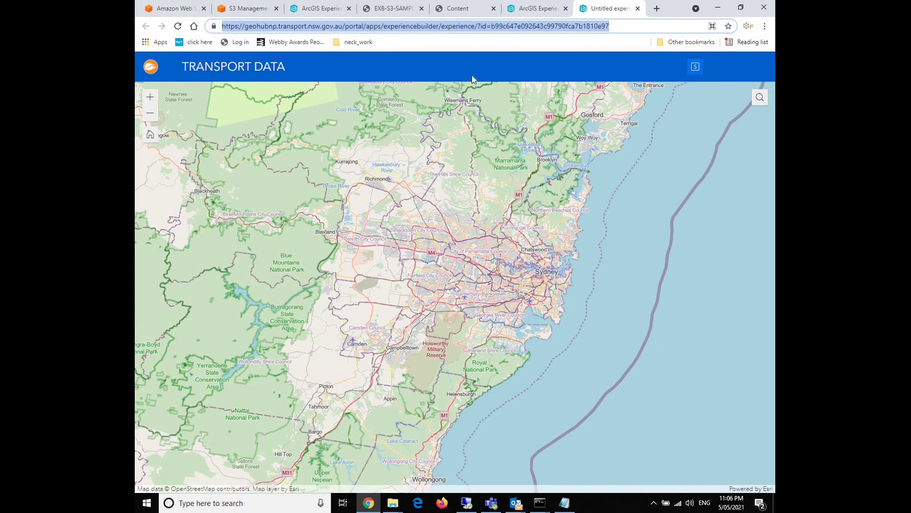
Turn on all Boundaries and ABS layers in MyLayers-sample 1 and close the panel.
{"action": "left_click", "coordinate": [695, 68]}
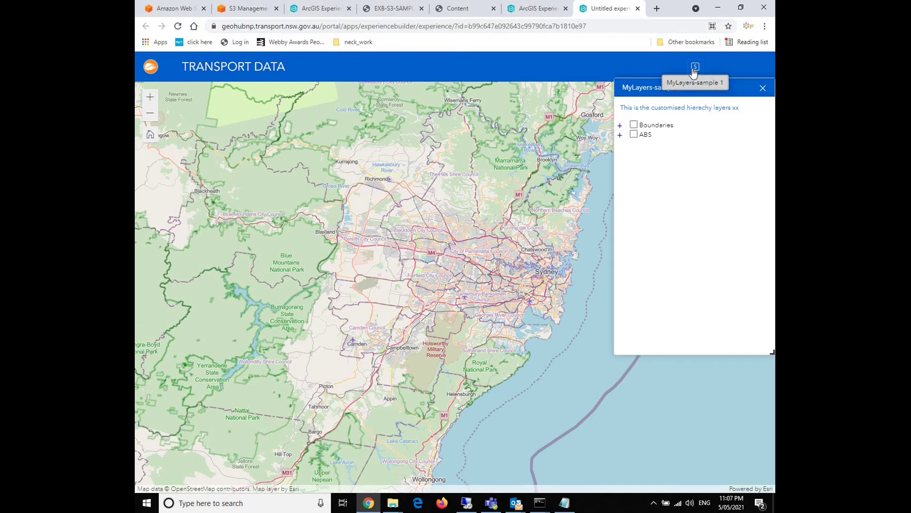
{"action": "left_click", "coordinate": [619, 126]}
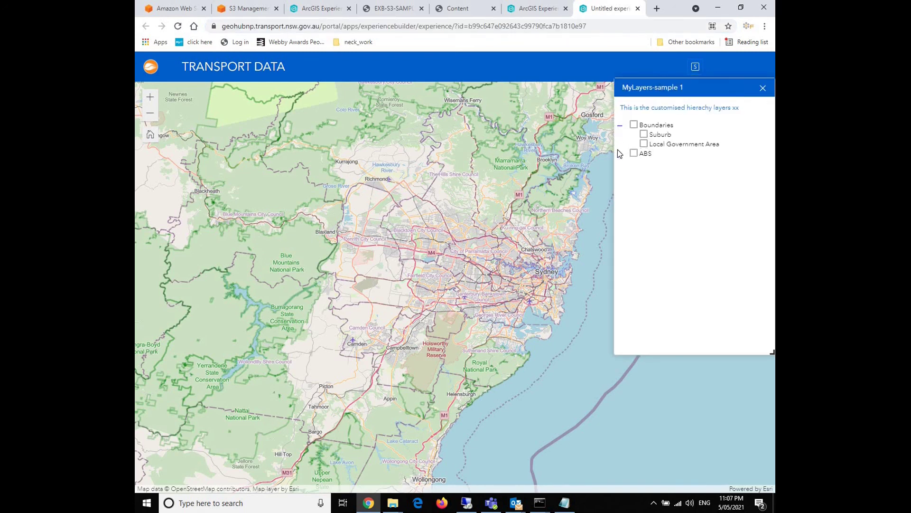
{"action": "left_click", "coordinate": [620, 154]}
{"action": "left_click", "coordinate": [634, 125]}
{"action": "left_click", "coordinate": [633, 153]}
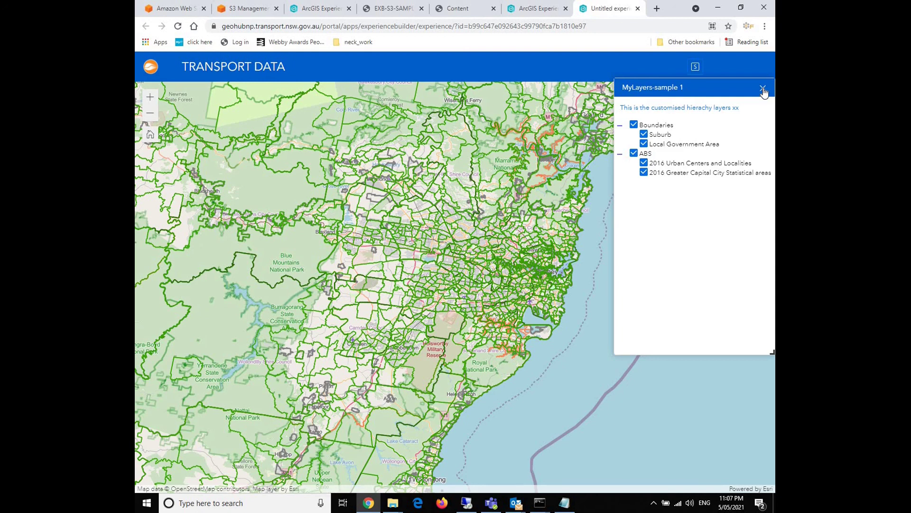
{"action": "left_click", "coordinate": [762, 89]}
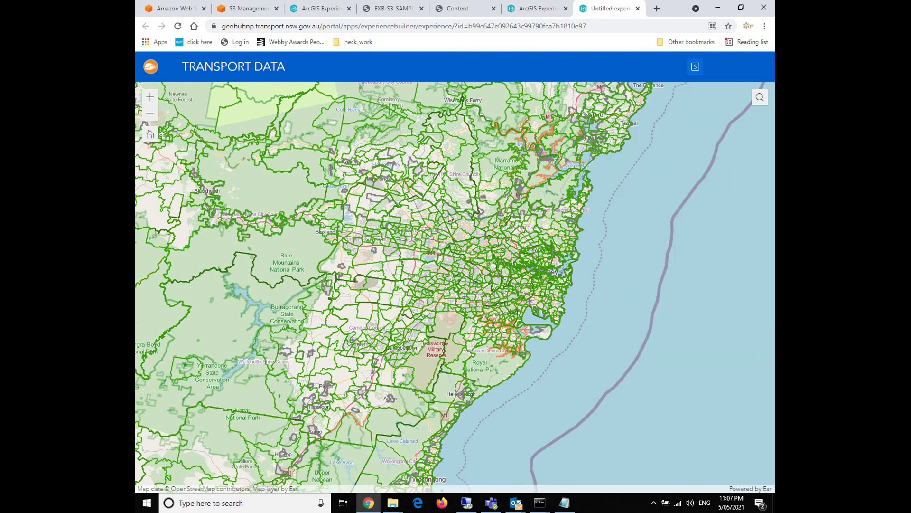